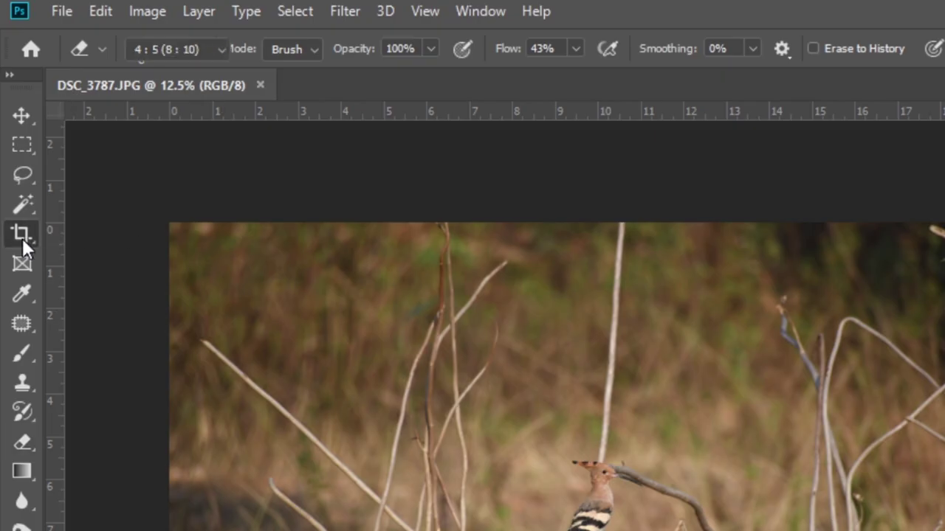
# Crop the photo to a 4:5 portrait frame centred on the hoopoe, then fit it to the window
pyautogui.click(22, 236)
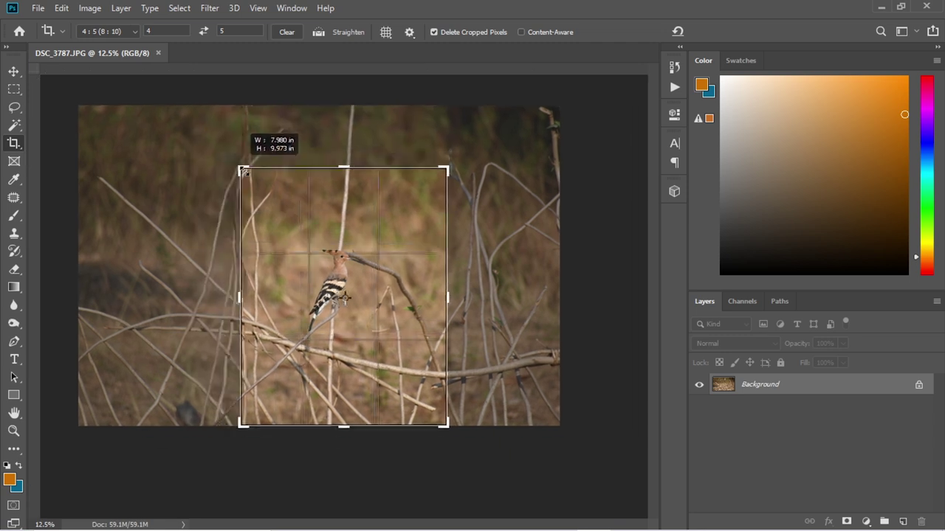
pyautogui.moveTo(213, 135); pyautogui.dragTo(253, 182)
pyautogui.moveTo(375, 414); pyautogui.dragTo(397, 386)
pyautogui.hotkey('ctrl', 'r')
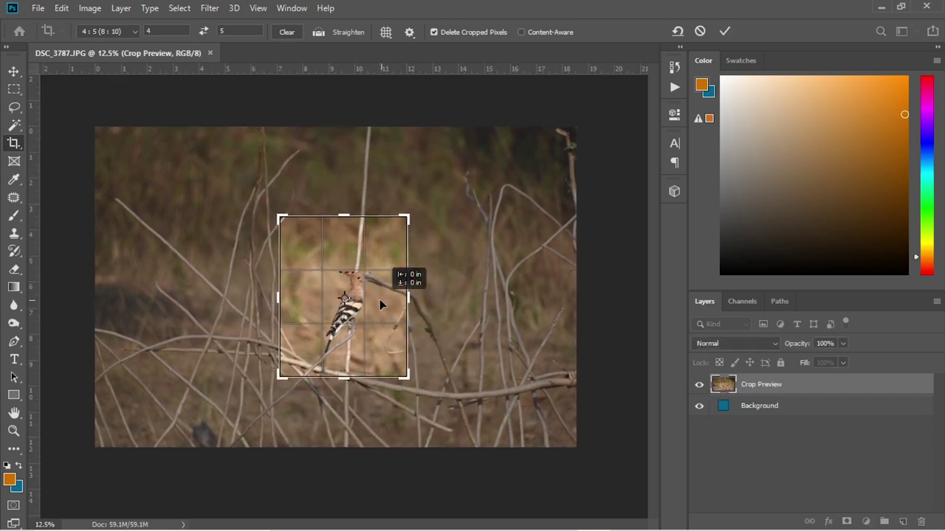
pyautogui.moveTo(380, 299); pyautogui.dragTo(371, 292)
pyautogui.click(724, 31)
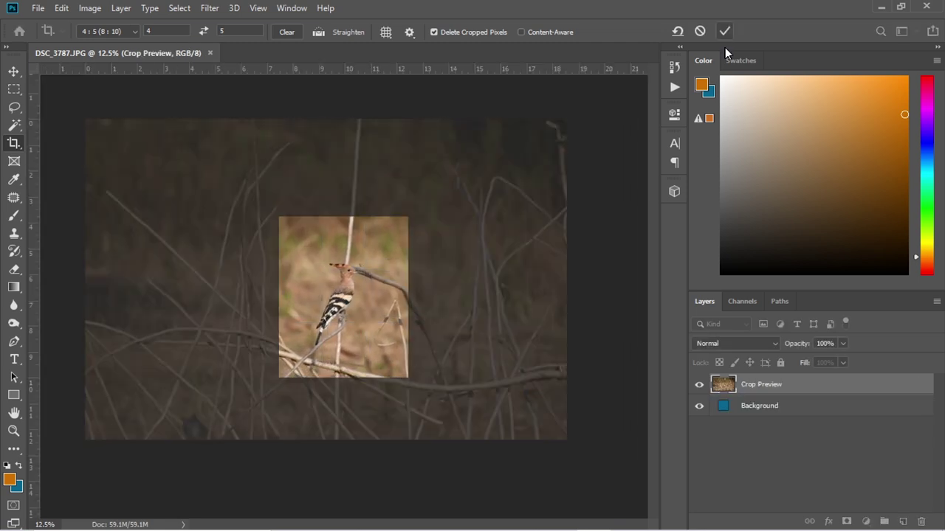
pyautogui.hotkey('ctrl', '0')
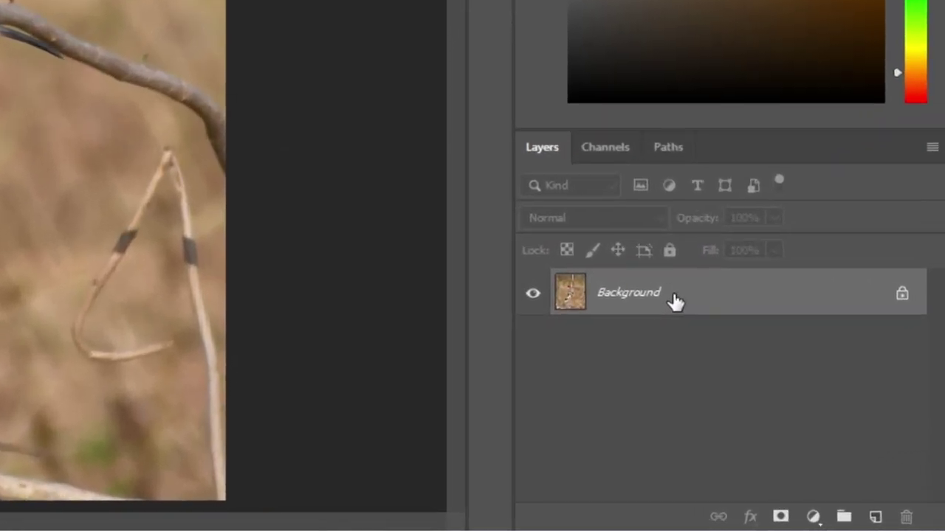
# Duplicate Background, hide the original, and place a blue (#0492cd) Color Fill layer beneath Background copy
pyautogui.moveTo(674, 299); pyautogui.dragTo(875, 517)
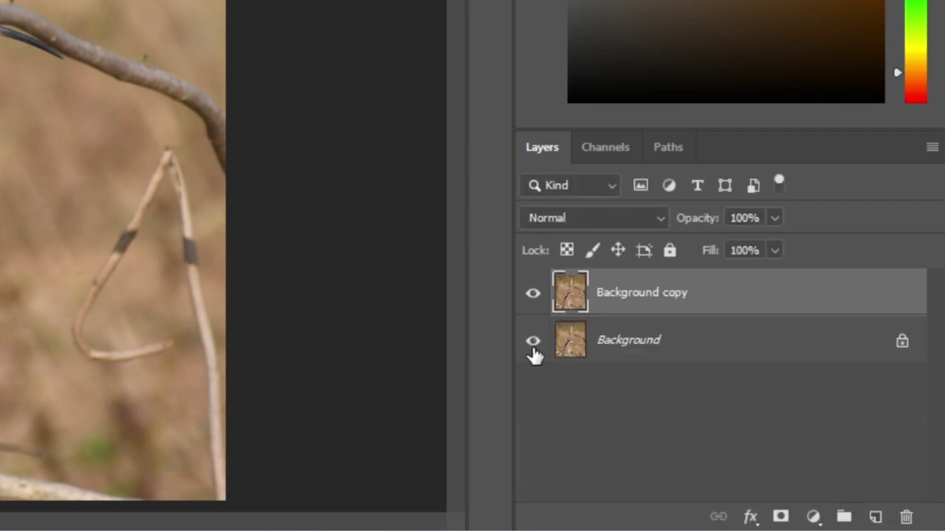
pyautogui.click(813, 444)
pyautogui.click(813, 518)
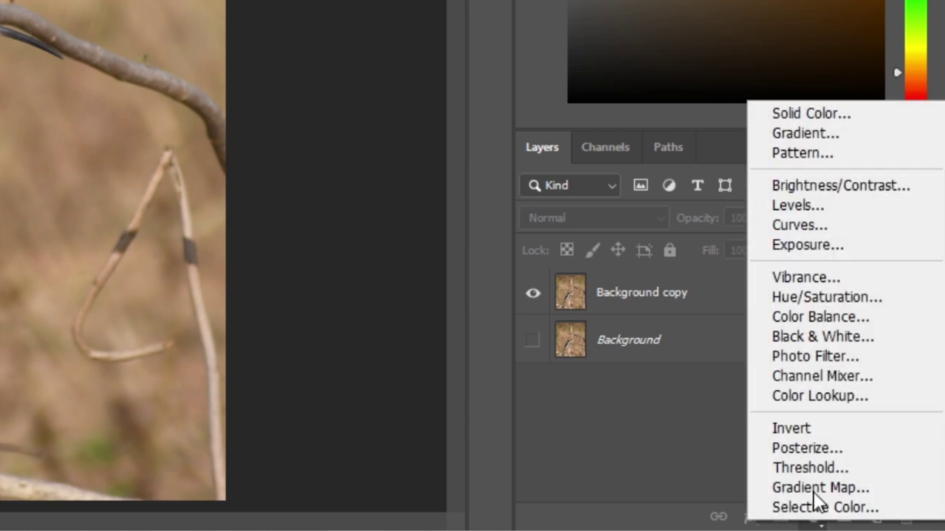
pyautogui.click(800, 111)
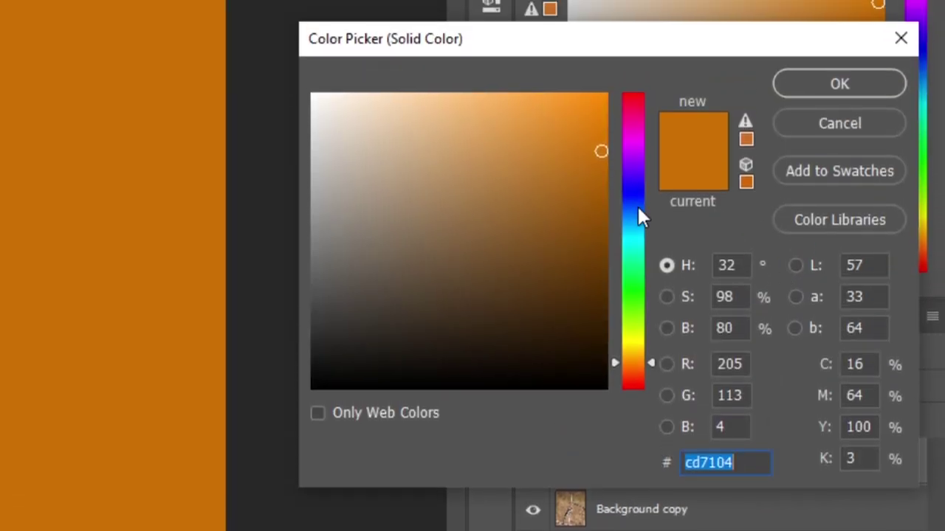
pyautogui.click(639, 226)
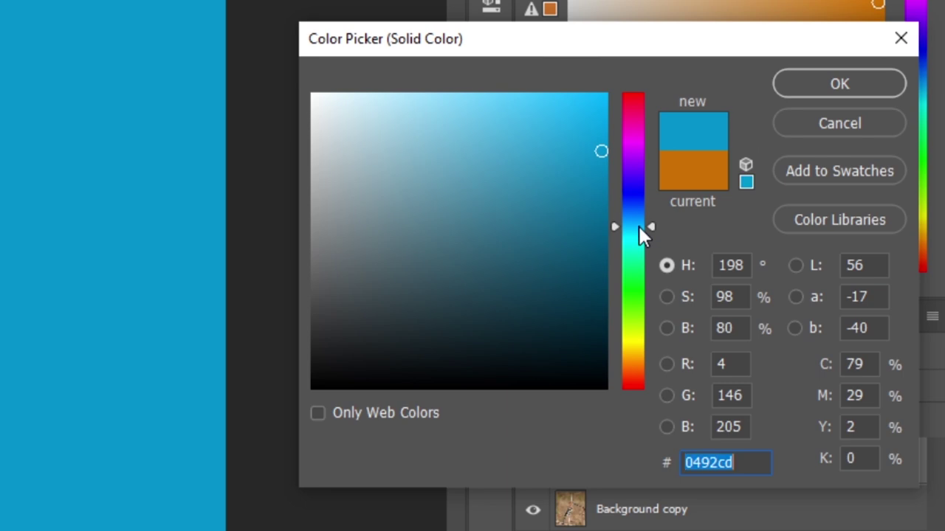
pyautogui.click(839, 83)
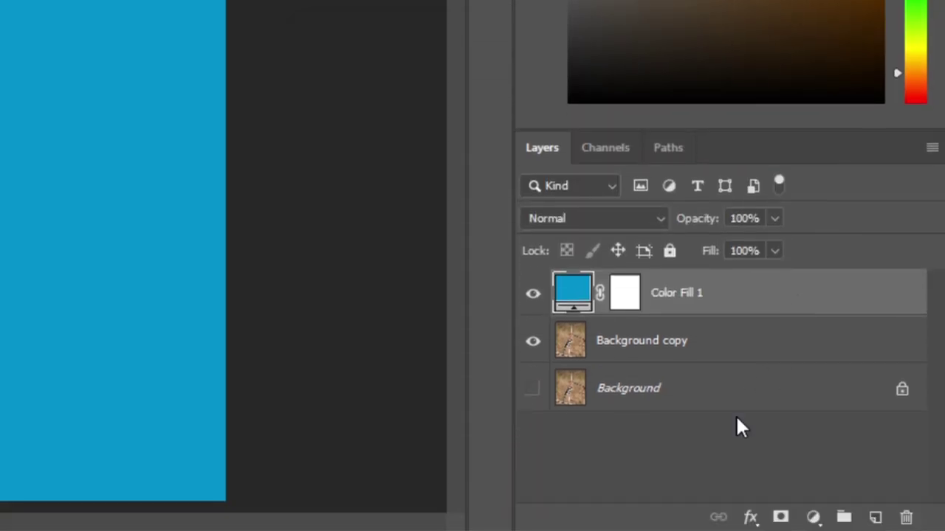
pyautogui.moveTo(731, 294); pyautogui.dragTo(736, 349)
pyautogui.click(720, 293)
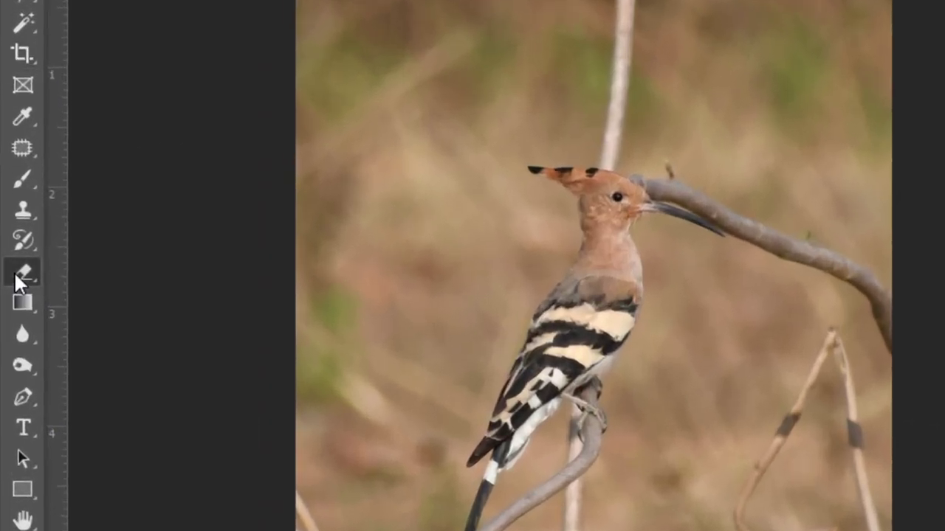
# Switch to the Background Eraser Tool with Sampling set to Once
pyautogui.rightClick(14, 269)
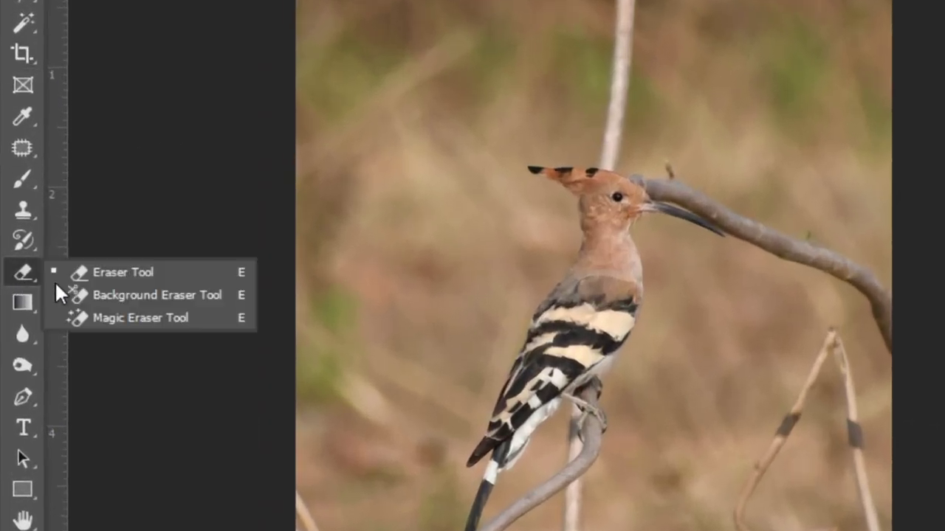
pyautogui.click(134, 294)
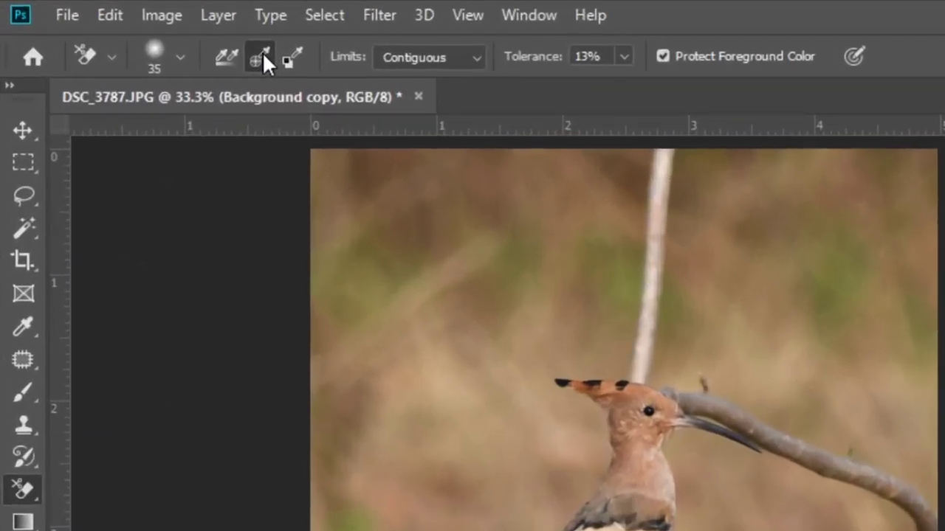
pyautogui.click(262, 52)
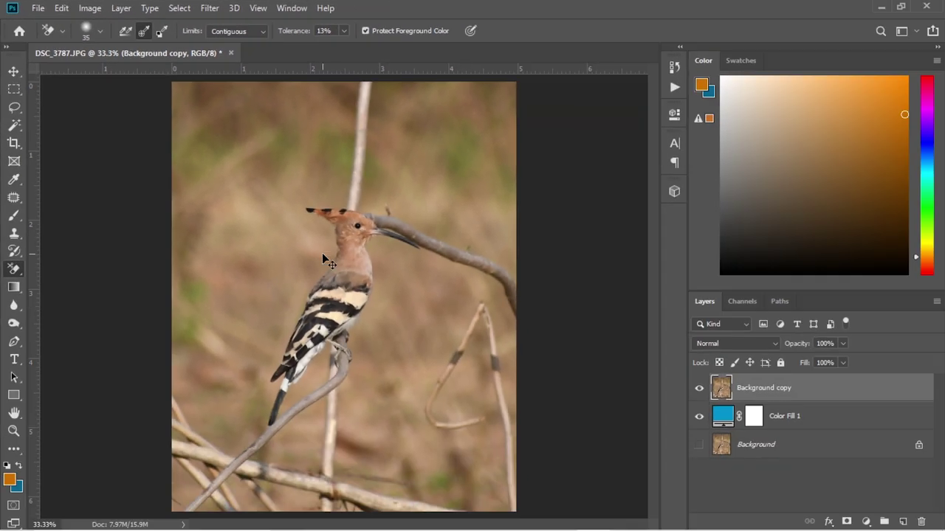
# Zoom in and erase the background band around the hoopoe's crest and head
pyautogui.hotkey('ctrl', '+')
pyautogui.hotkey('ctrl', '+')
pyautogui.hotkey('ctrl', '+')
pyautogui.hotkey('ctrl', '+')
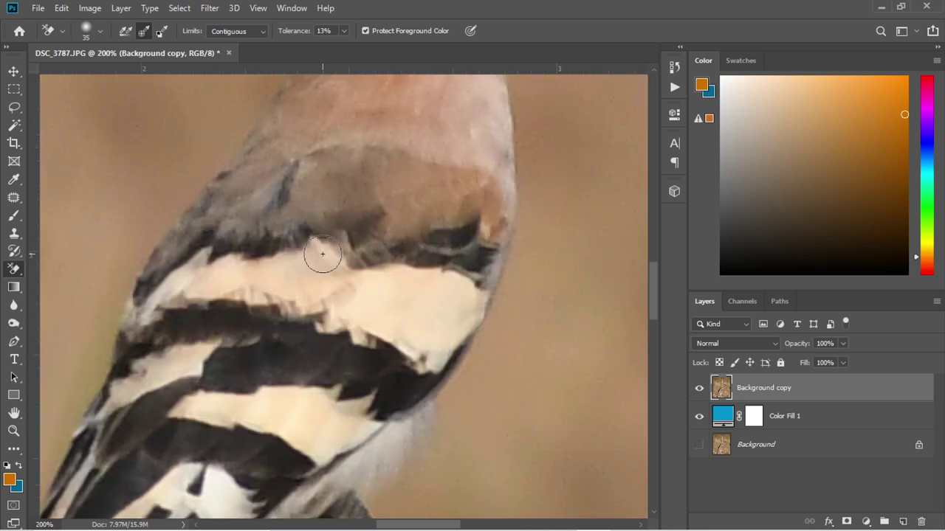
pyautogui.scroll(3, 323, 254)
pyautogui.scroll(3, 317, 244)
pyautogui.scroll(2, 303, 214)
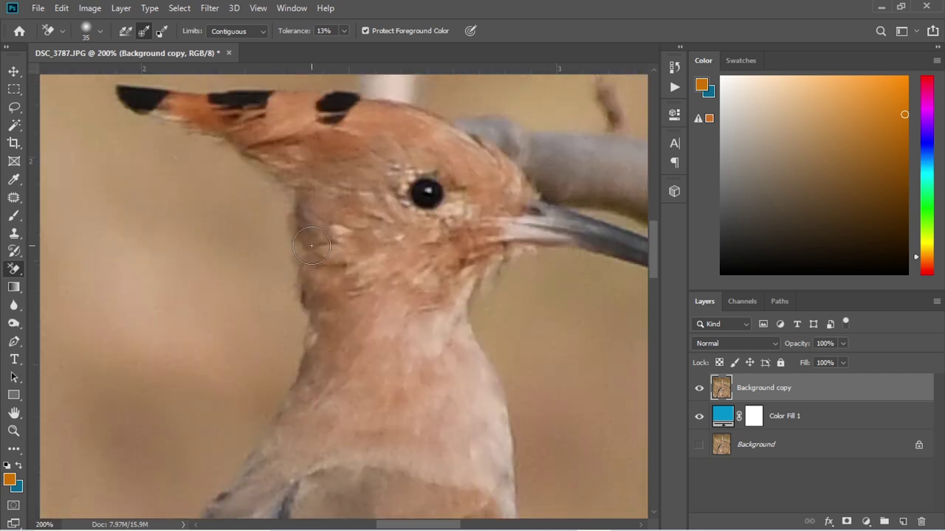
pyautogui.scroll(1, 289, 191)
pyautogui.moveTo(283, 121)
pyautogui.mouseDown()
pyautogui.moveTo(148, 191)
pyautogui.moveTo(118, 176)
pyautogui.mouseUp()
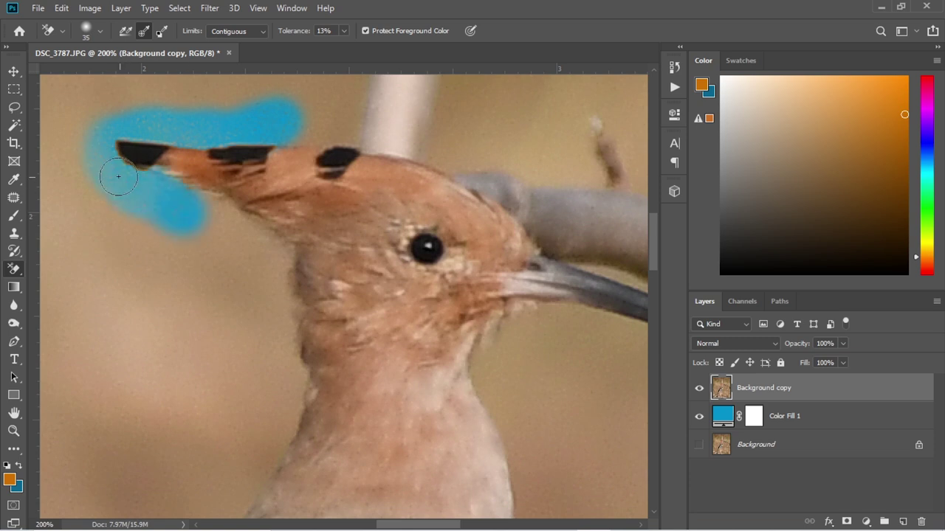
pyautogui.moveTo(173, 199)
pyautogui.mouseDown()
pyautogui.moveTo(251, 266)
pyautogui.moveTo(276, 273)
pyautogui.mouseUp()
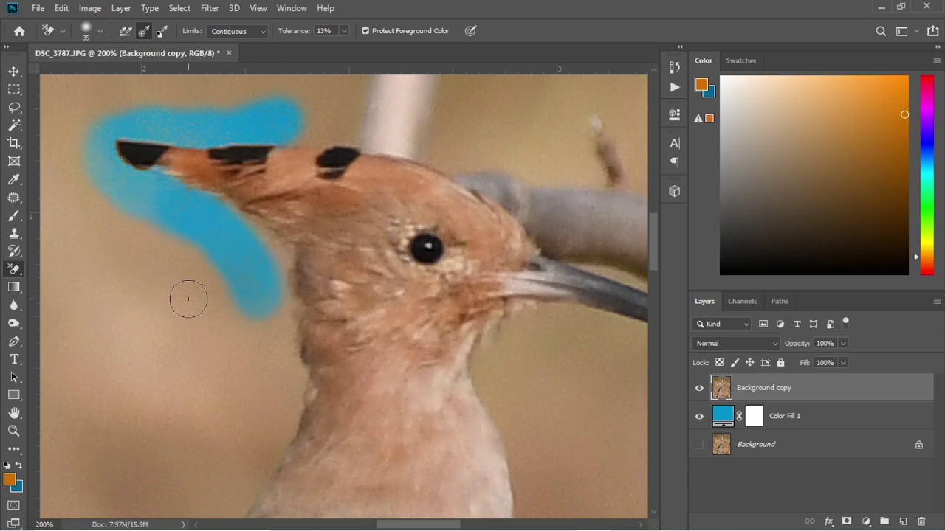
pyautogui.moveTo(189, 299)
pyautogui.mouseDown()
pyautogui.moveTo(279, 249)
pyautogui.moveTo(274, 398)
pyautogui.mouseUp()
# Continue erasing the band down along the bird's body and branch edges
pyautogui.scroll(-1, 275, 399)
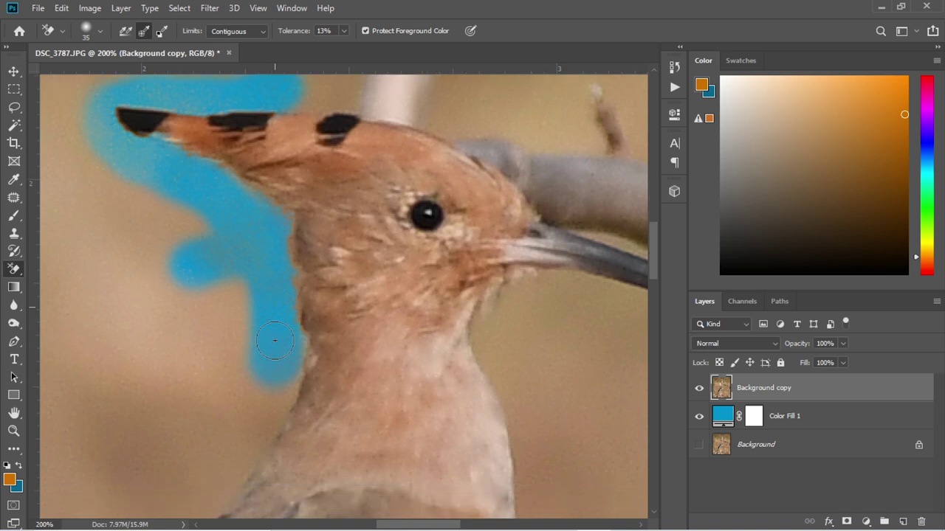
pyautogui.scroll(-2, 265, 369)
pyautogui.moveTo(243, 347); pyautogui.dragTo(215, 443)
pyautogui.hscroll(-4, 252, 383)
pyautogui.scroll(-2, 252, 383)
pyautogui.moveTo(243, 413); pyautogui.dragTo(325, 295)
pyautogui.scroll(-2, 221, 384)
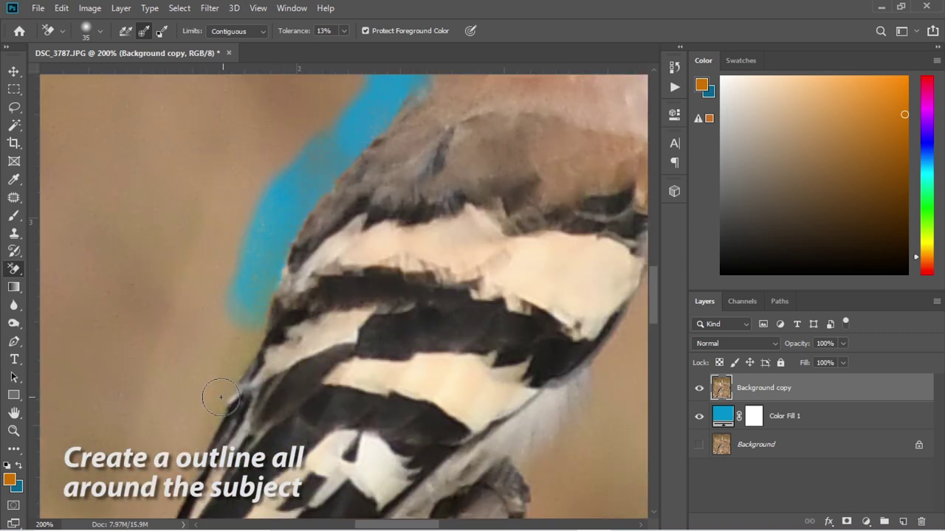
pyautogui.moveTo(217, 390); pyautogui.dragTo(243, 310)
pyautogui.scroll(-2, 206, 377)
pyautogui.moveTo(199, 435)
pyautogui.mouseDown()
pyautogui.moveTo(226, 375)
pyautogui.moveTo(185, 221)
pyautogui.mouseUp()
pyautogui.scroll(-2, 225, 375)
pyautogui.scroll(-2, 185, 221)
pyautogui.moveTo(148, 332); pyautogui.dragTo(133, 185)
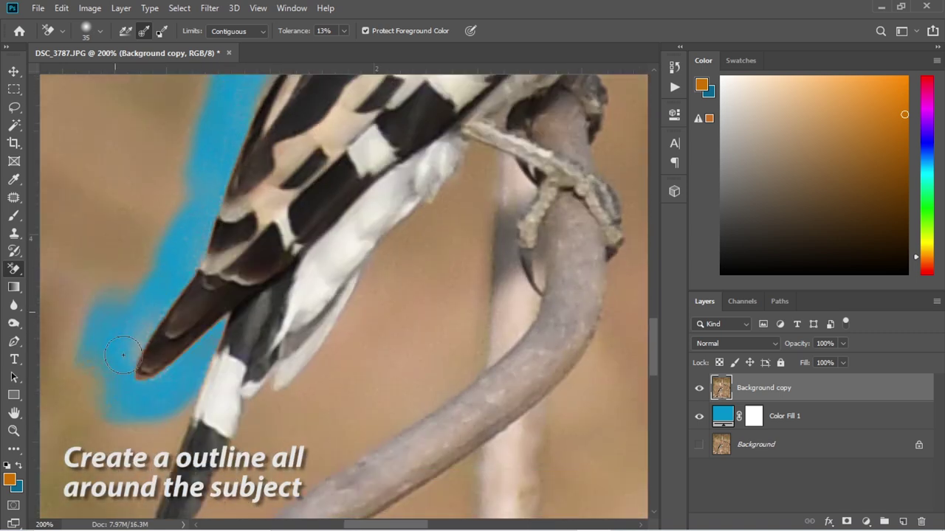
pyautogui.scroll(-2, 137, 362)
pyautogui.moveTo(137, 362); pyautogui.dragTo(261, 307)
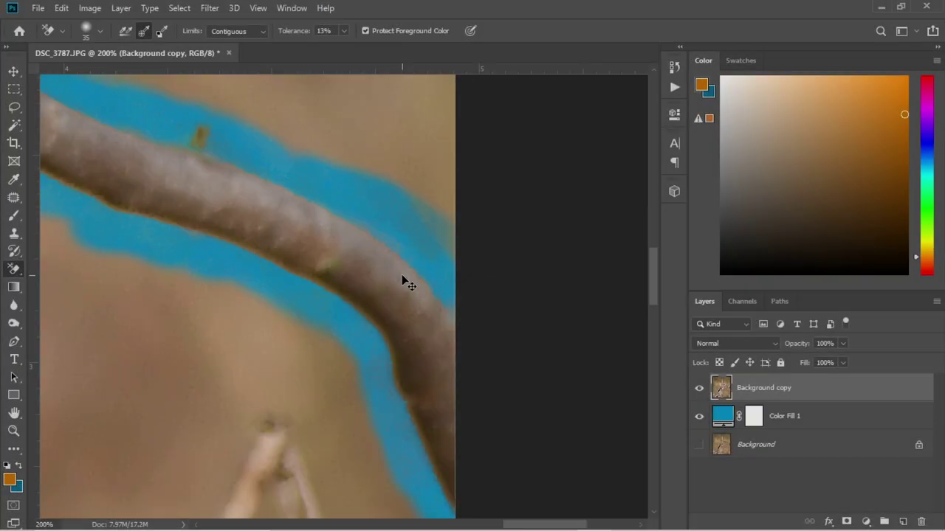
pyautogui.scroll(-2, 402, 279)
pyautogui.scroll(-1, 404, 281)
pyautogui.scroll(-2, 405, 281)
pyautogui.scroll(-1, 401, 273)
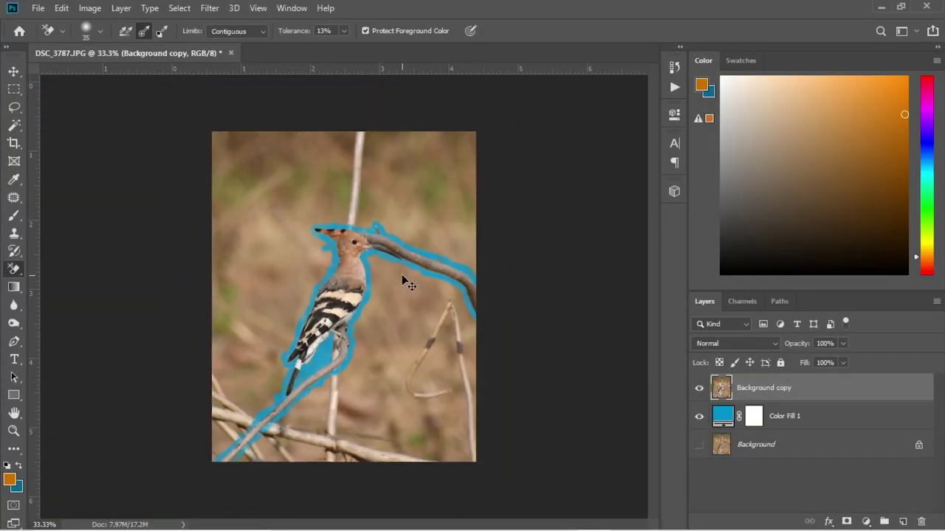
pyautogui.scroll(1, 401, 274)
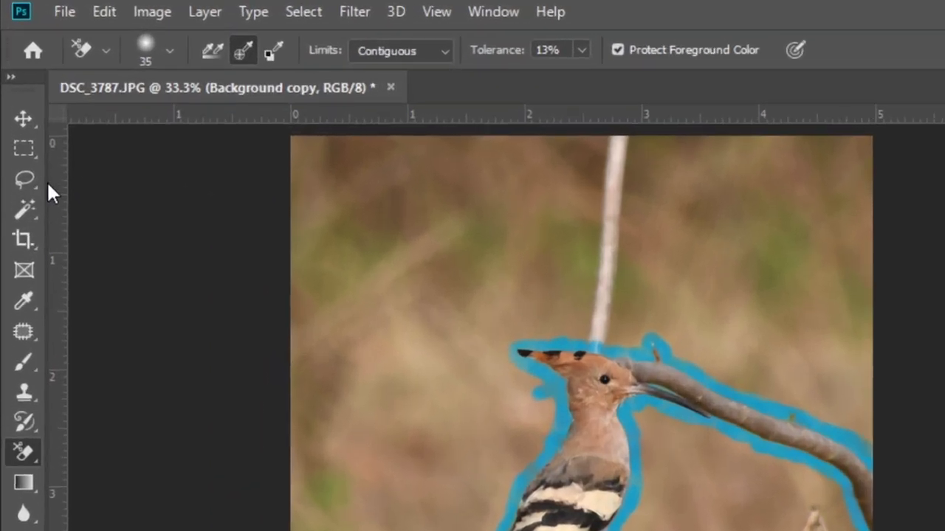
# Switch to the Polygonal Lasso and start outlining background along the upper branch edge
pyautogui.click(14, 107)
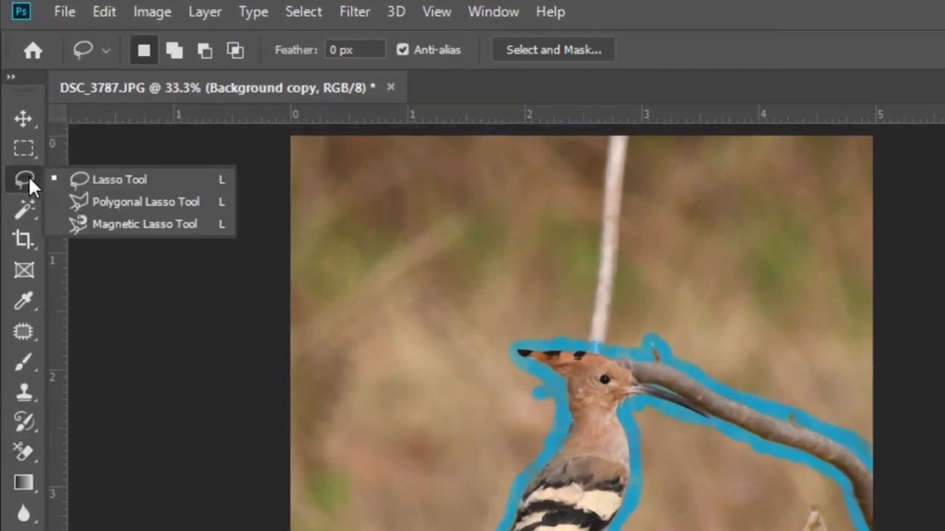
pyautogui.click(61, 200)
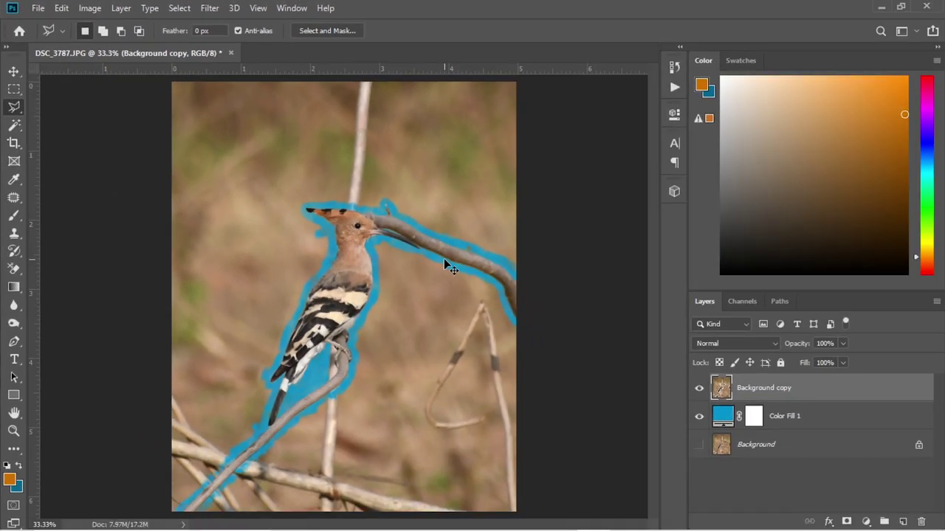
pyautogui.scroll(1, 444, 258)
pyautogui.scroll(1, 444, 258)
pyautogui.scroll(1, 444, 259)
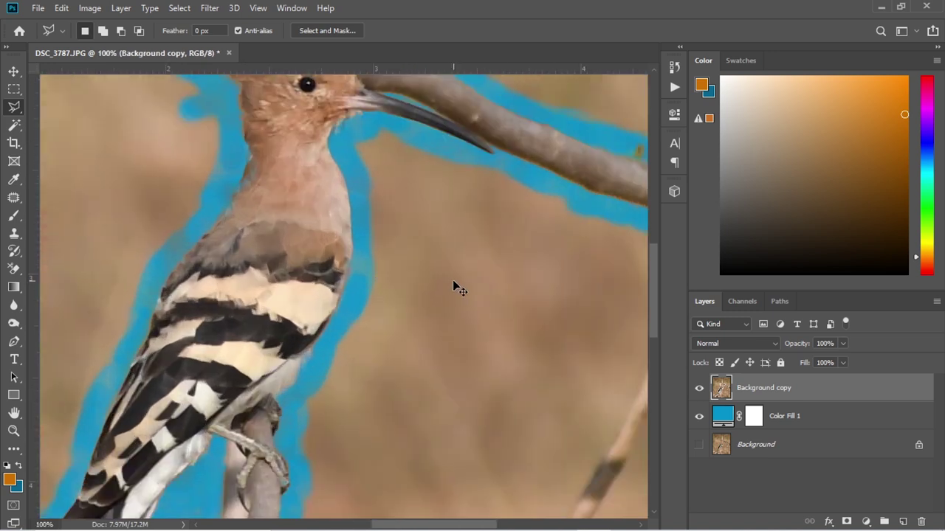
pyautogui.hscroll(3, 451, 284)
pyautogui.hscroll(5, 444, 286)
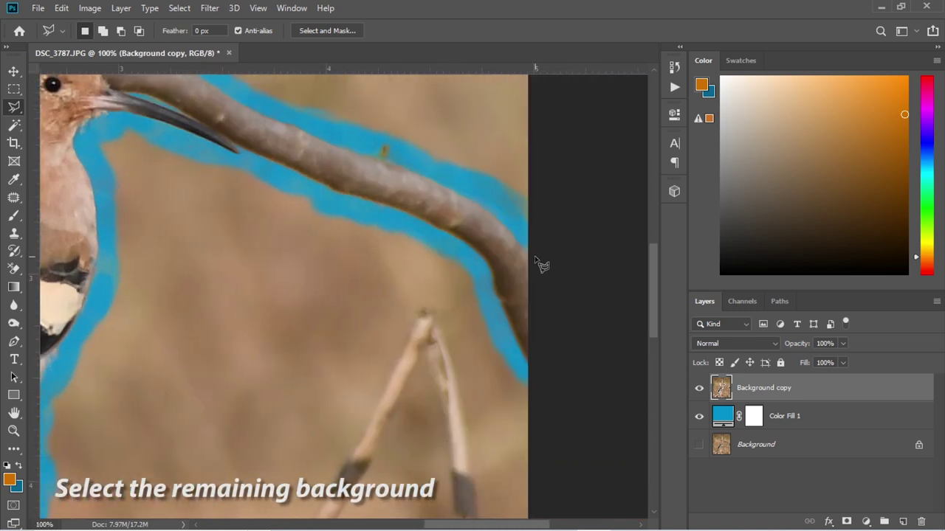
pyautogui.click(387, 146)
pyautogui.click(276, 117)
pyautogui.scroll(2, 281, 122)
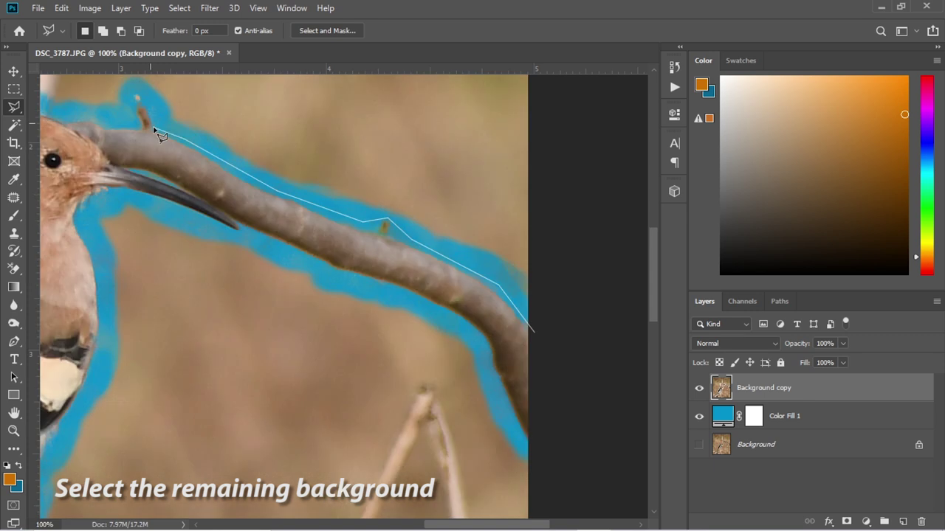
pyautogui.click(136, 87)
pyautogui.hscroll(-4, 96, 118)
pyautogui.hscroll(-2, 111, 107)
# Trace around the crest, back and tail, delete that background area, and deselect
pyautogui.click(132, 143)
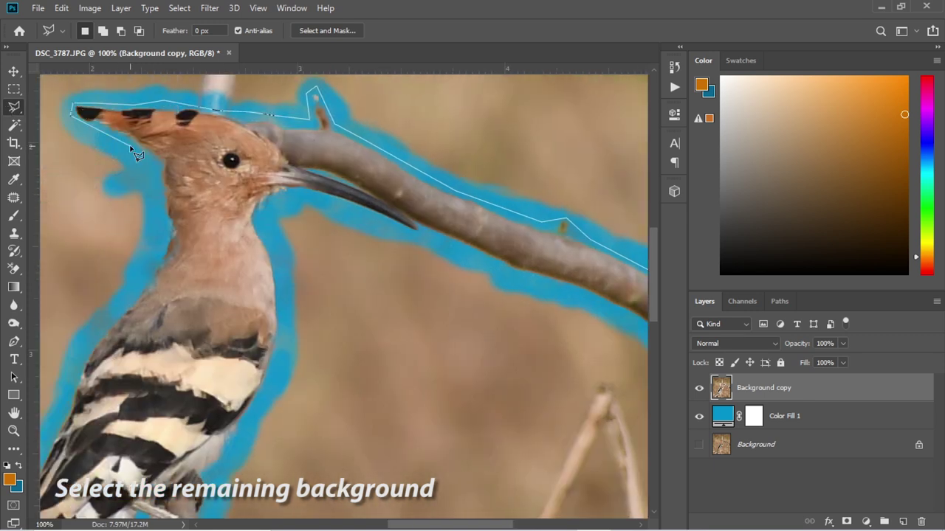
pyautogui.click(157, 228)
pyautogui.click(114, 313)
pyautogui.hscroll(-5, 192, 357)
pyautogui.scroll(-4, 192, 362)
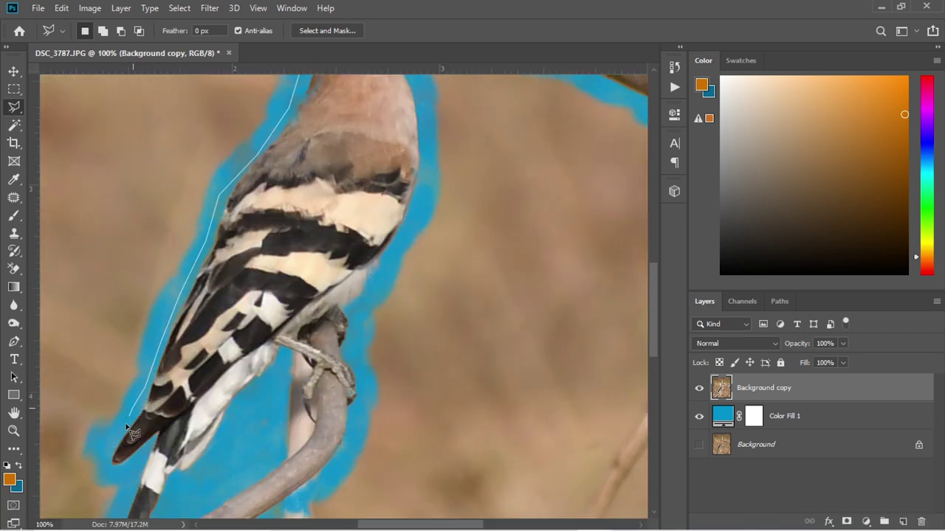
pyautogui.click(109, 451)
pyautogui.click(140, 442)
pyautogui.scroll(-4, 126, 420)
pyautogui.hscroll(-6, 116, 403)
pyautogui.scroll(-4, 216, 430)
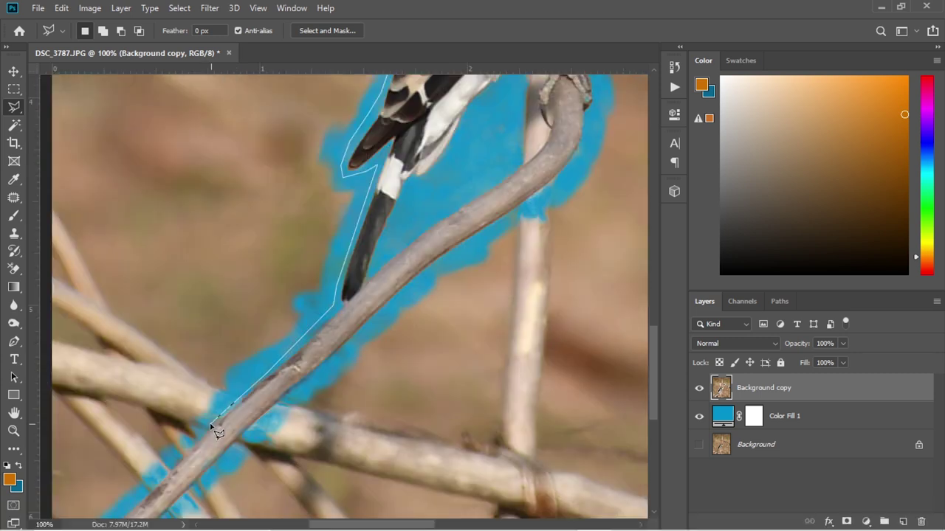
pyautogui.scroll(-2, 71, 471)
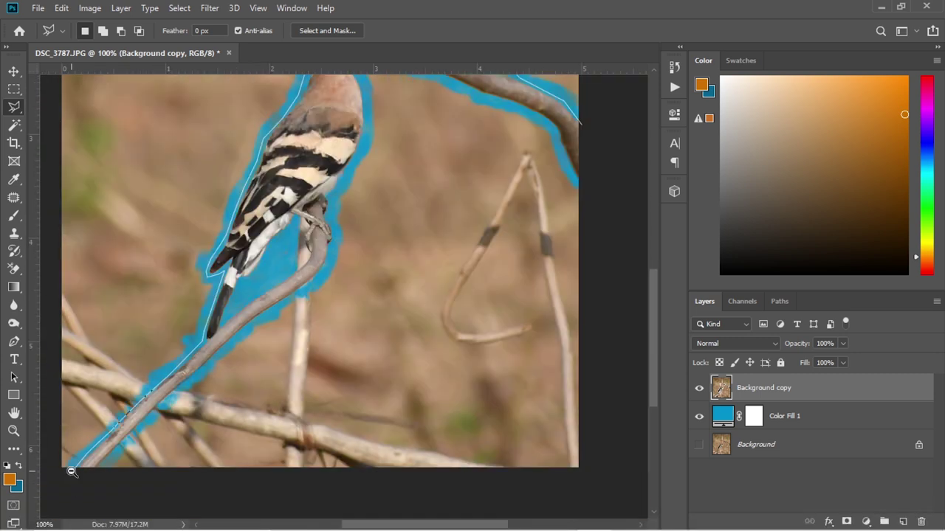
pyautogui.click(71, 471)
pyautogui.hotkey('ctrl', '-')
pyautogui.hotkey('ctrl', '-')
pyautogui.hotkey('ctrl', '-')
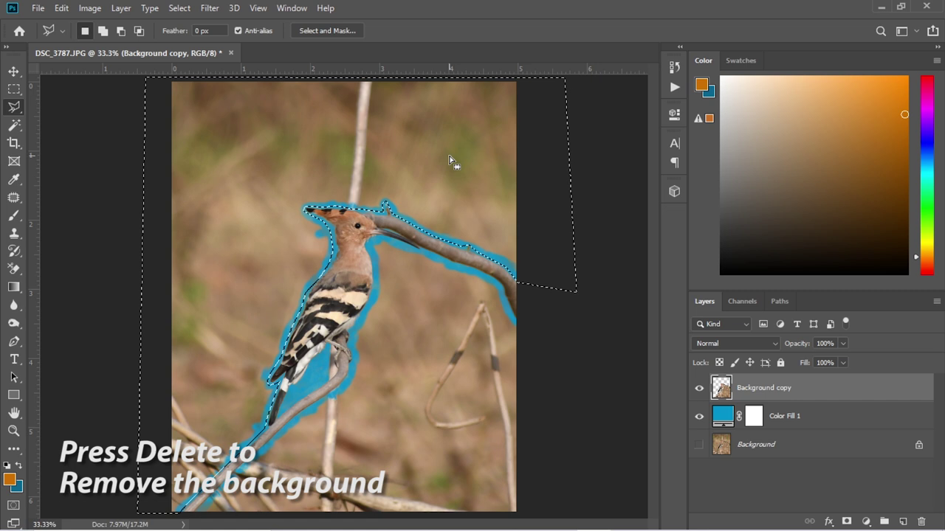
pyautogui.press('Delete')
pyautogui.hotkey('ctrl', 'd')
# Outline the remaining background along the branch underside, neck, breast and perch edge
pyautogui.scroll(3, 544, 344)
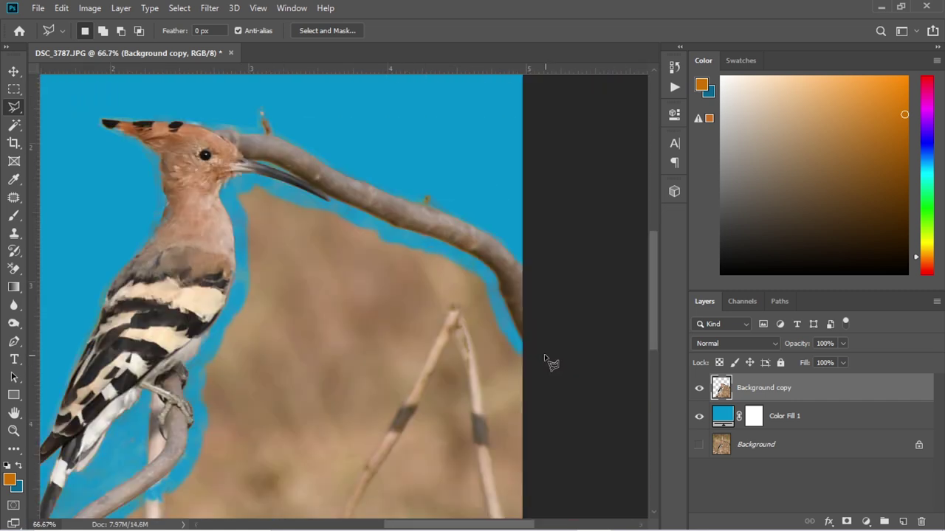
pyautogui.click(544, 355)
pyautogui.click(523, 341)
pyautogui.click(490, 274)
pyautogui.click(380, 232)
pyautogui.click(259, 179)
pyautogui.click(228, 191)
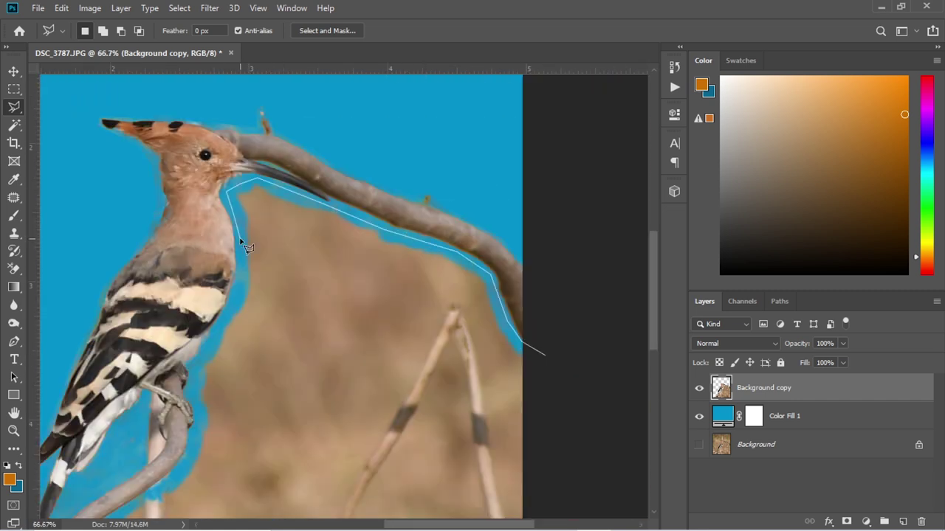
pyautogui.click(240, 272)
pyautogui.click(191, 389)
pyautogui.click(195, 422)
pyautogui.click(166, 483)
# Close that outline at the bottom-right corner and deselect it
pyautogui.hotkey('ctrl', '-')
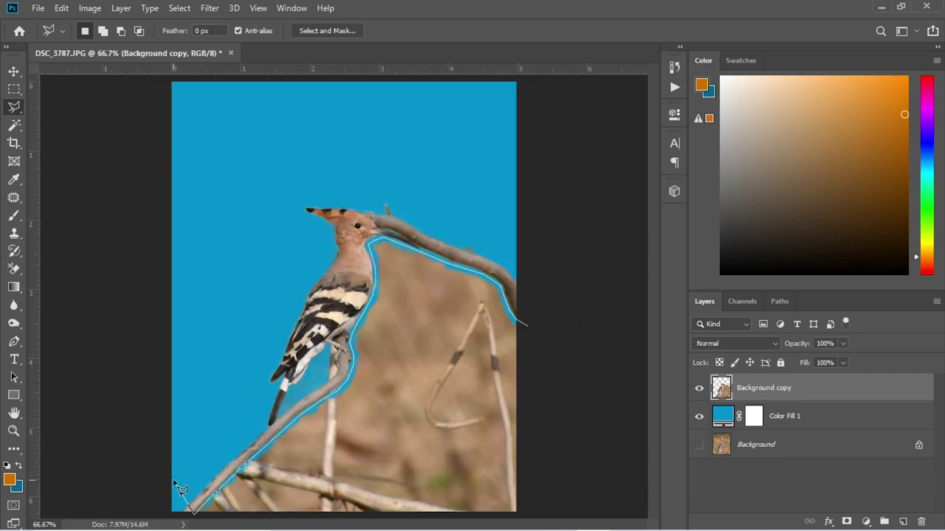
pyautogui.click(541, 515)
pyautogui.doubleClick(535, 339)
pyautogui.rightClick(431, 99)
pyautogui.click(476, 107)
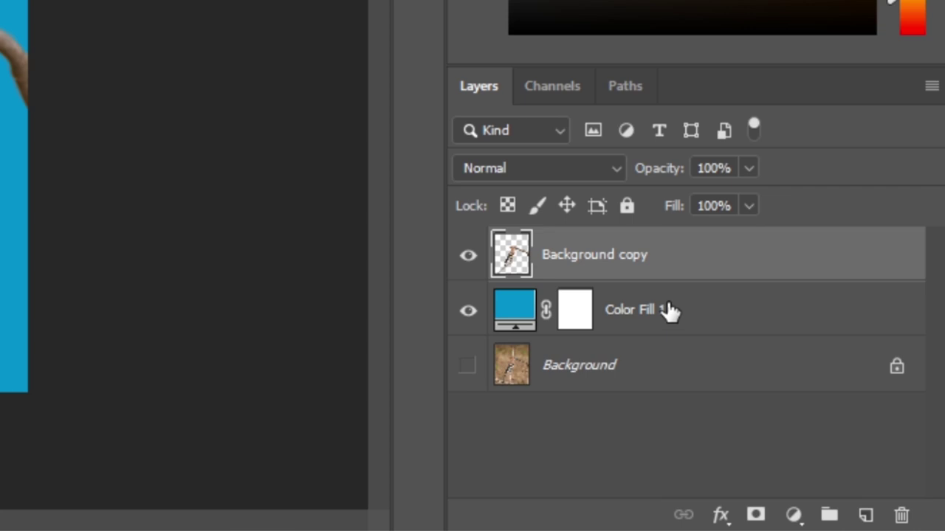
# Delete Color Fill 1, duplicate Background as Background copy 2, and hide the original Background
pyautogui.click(669, 311)
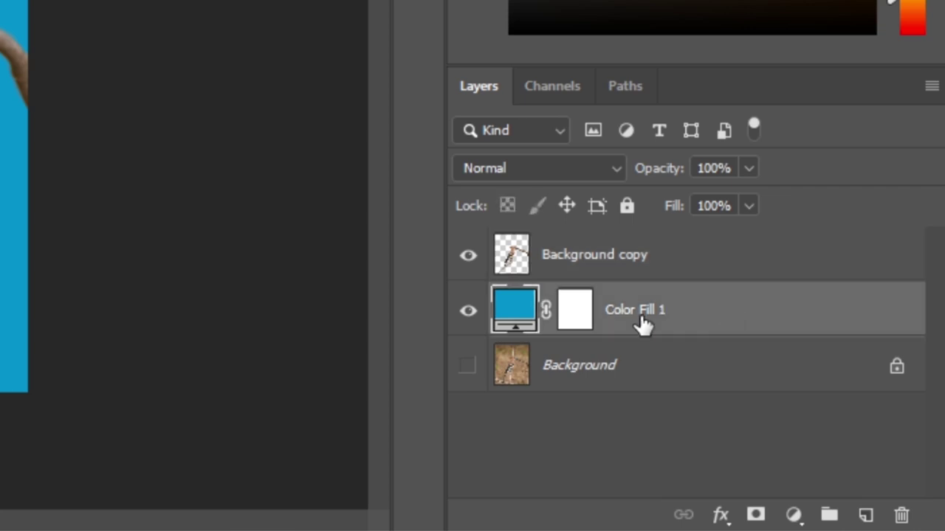
pyautogui.moveTo(688, 314); pyautogui.dragTo(903, 509)
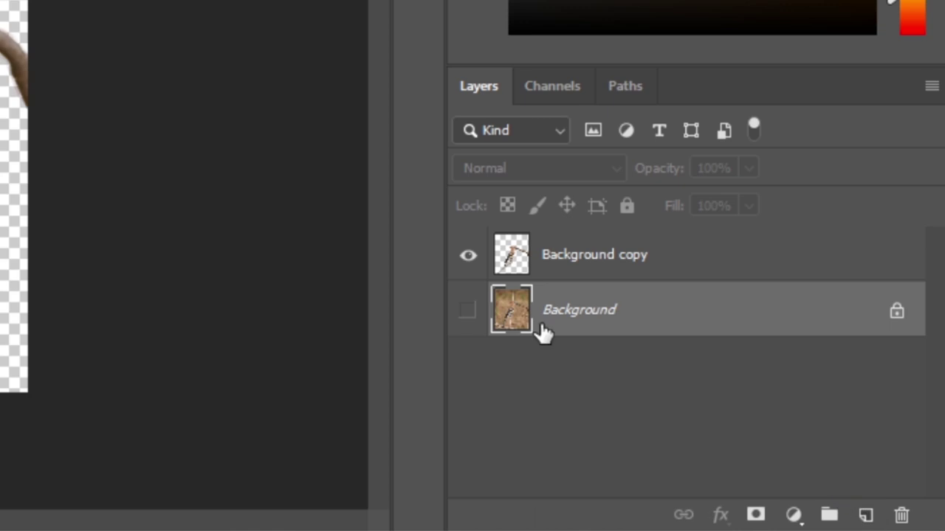
pyautogui.click(468, 310)
pyautogui.moveTo(670, 316)
pyautogui.mouseDown()
pyautogui.moveTo(794, 408)
pyautogui.moveTo(868, 516)
pyautogui.mouseUp()
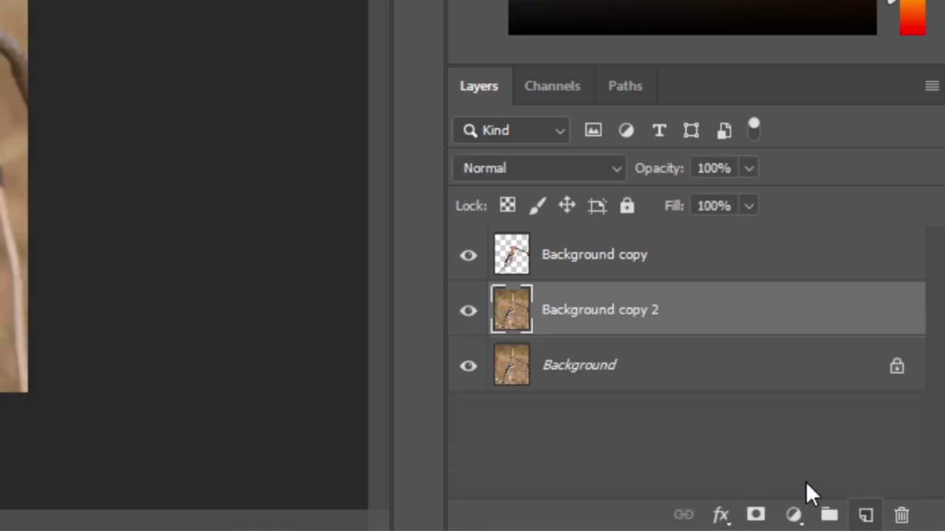
pyautogui.click(468, 367)
pyautogui.click(583, 321)
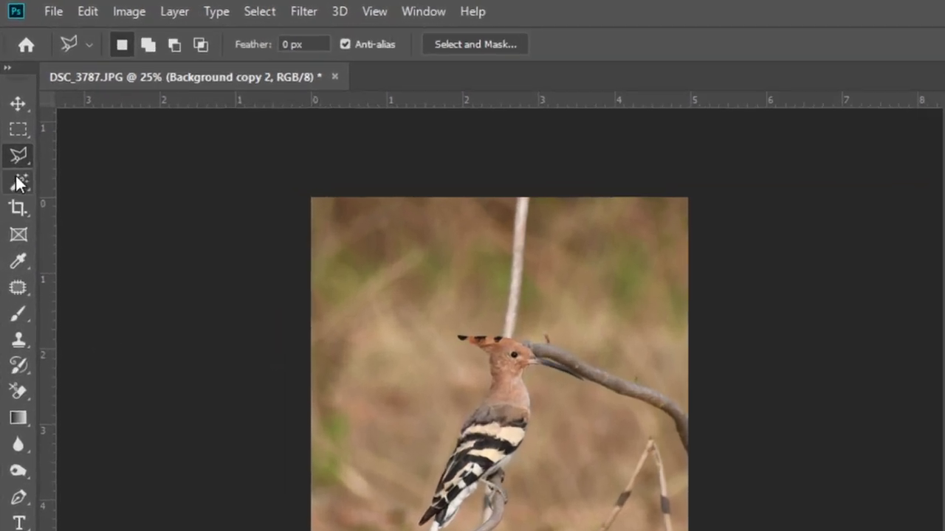
# Lasso the hoopoe and branch and remove them with a Content-Aware fill
pyautogui.rightClick(14, 107)
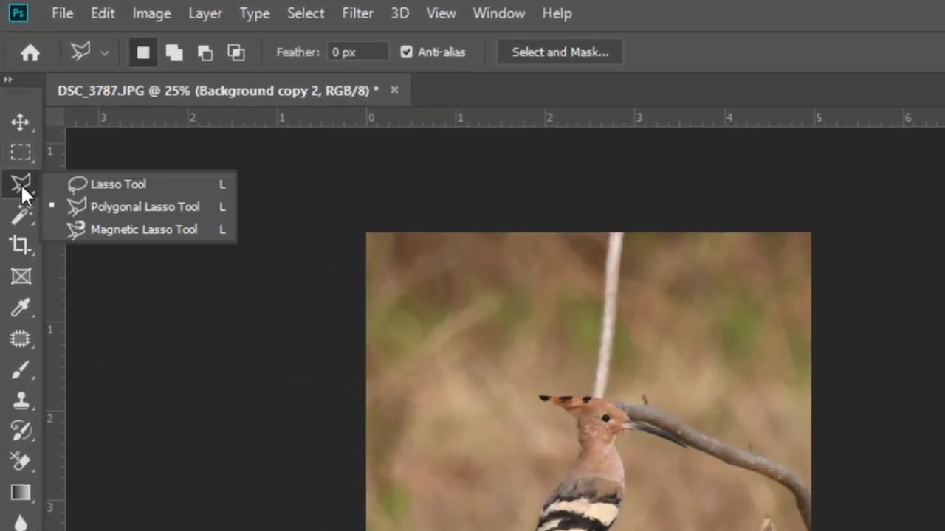
pyautogui.click(76, 186)
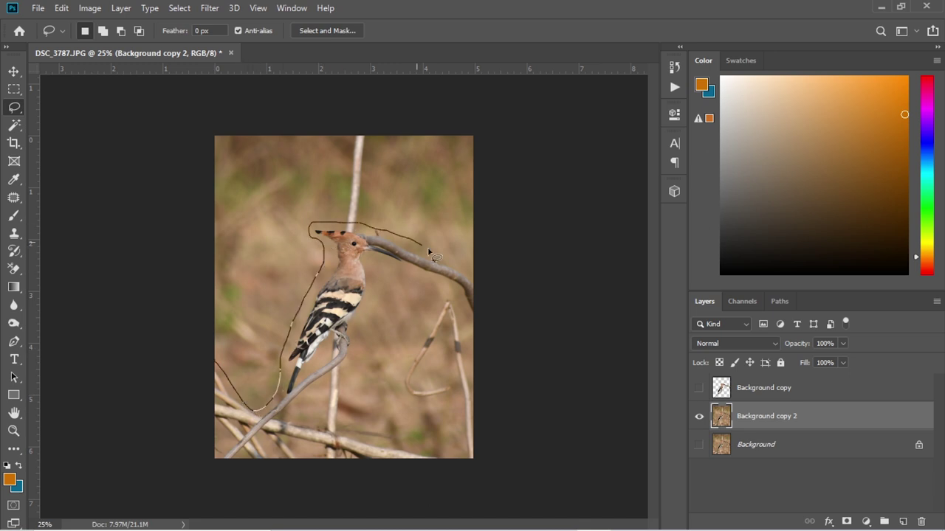
pyautogui.moveTo(428, 252); pyautogui.dragTo(195, 395)
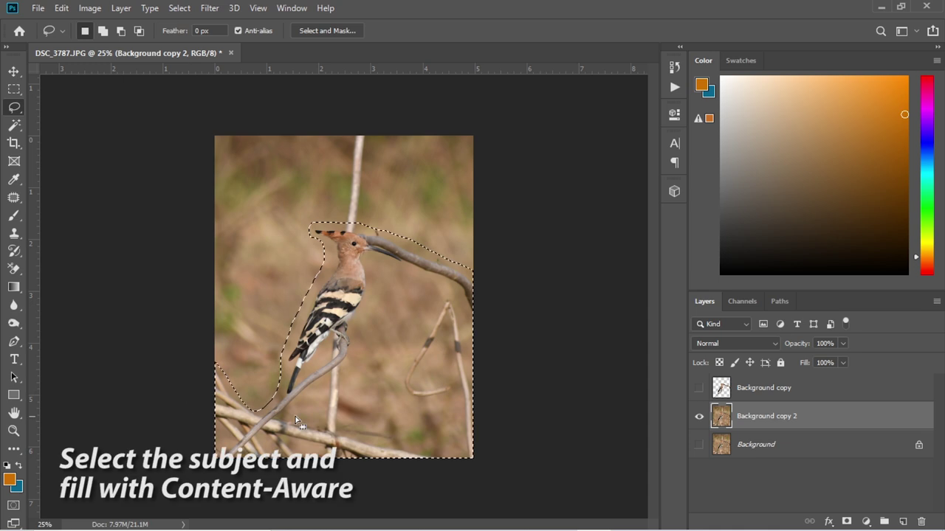
pyautogui.rightClick(348, 359)
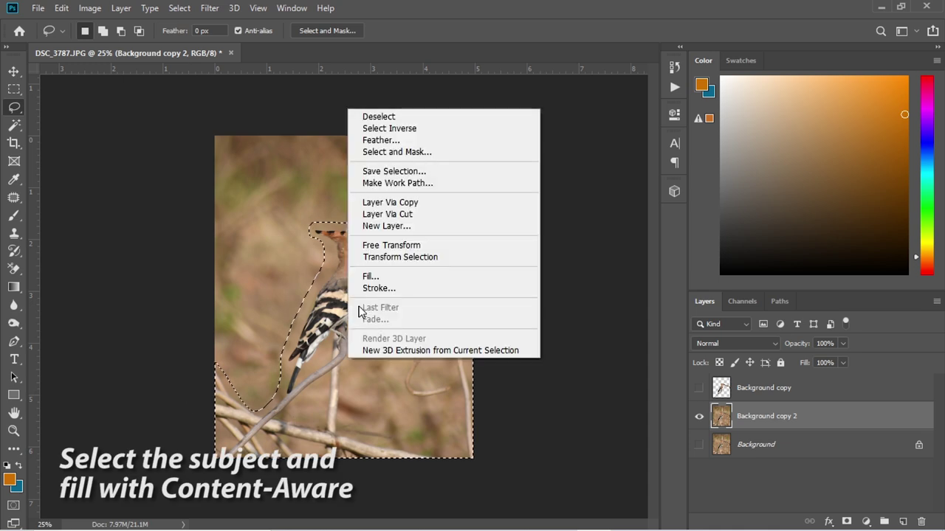
pyautogui.click(367, 277)
pyautogui.click(593, 142)
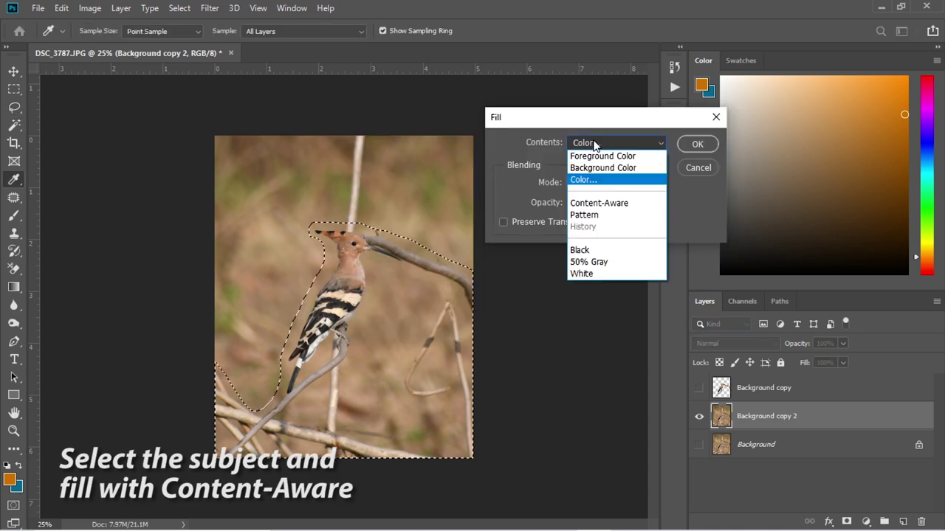
pyautogui.click(599, 203)
pyautogui.click(683, 146)
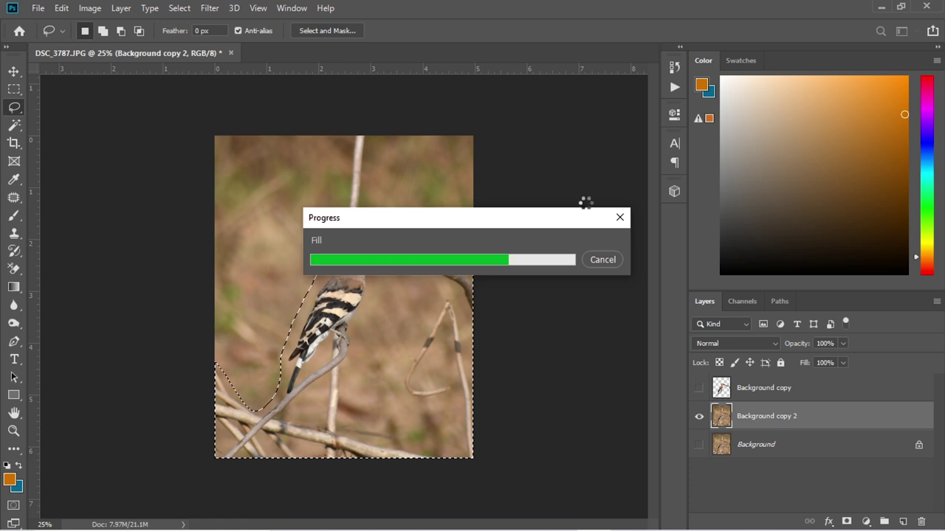
# Remove the white stick above the bird and toggle layer visibility to check the result
pyautogui.moveTo(375, 110); pyautogui.dragTo(344, 90)
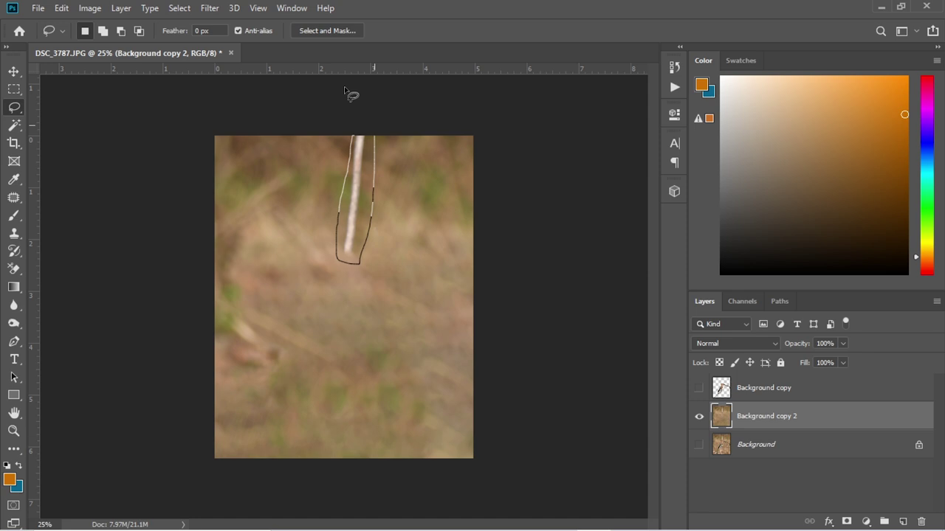
pyautogui.hotkey('ctrl', 'd')
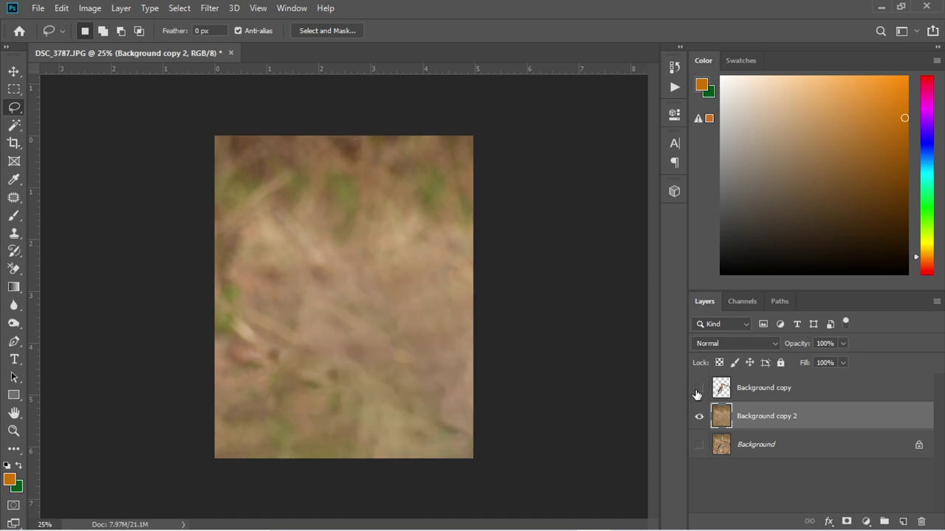
pyautogui.click(698, 388)
pyautogui.click(698, 416)
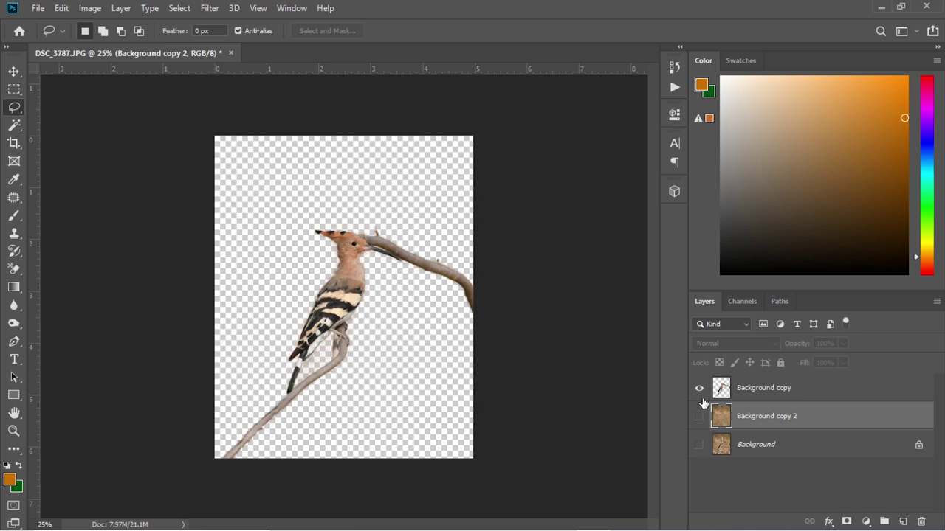
pyautogui.click(699, 387)
pyautogui.click(699, 416)
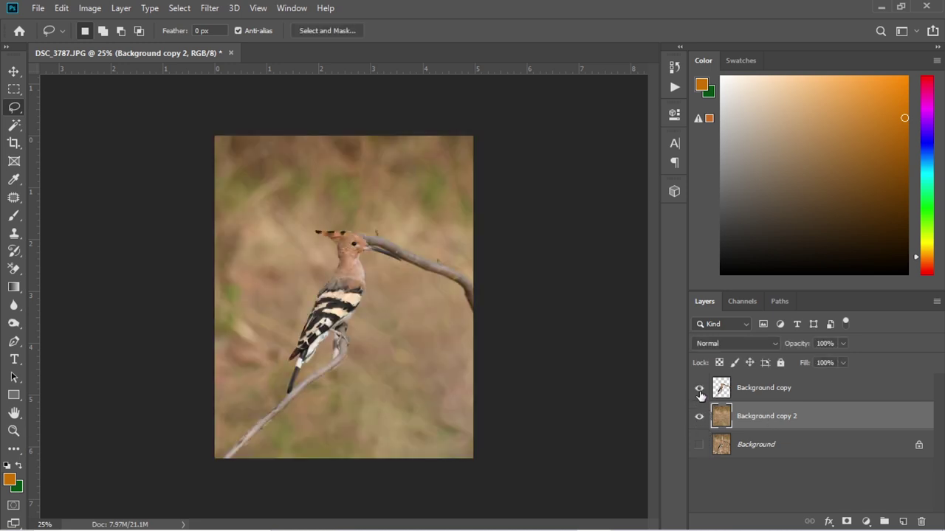
pyautogui.click(699, 390)
pyautogui.click(90, 9)
pyautogui.moveTo(110, 45)
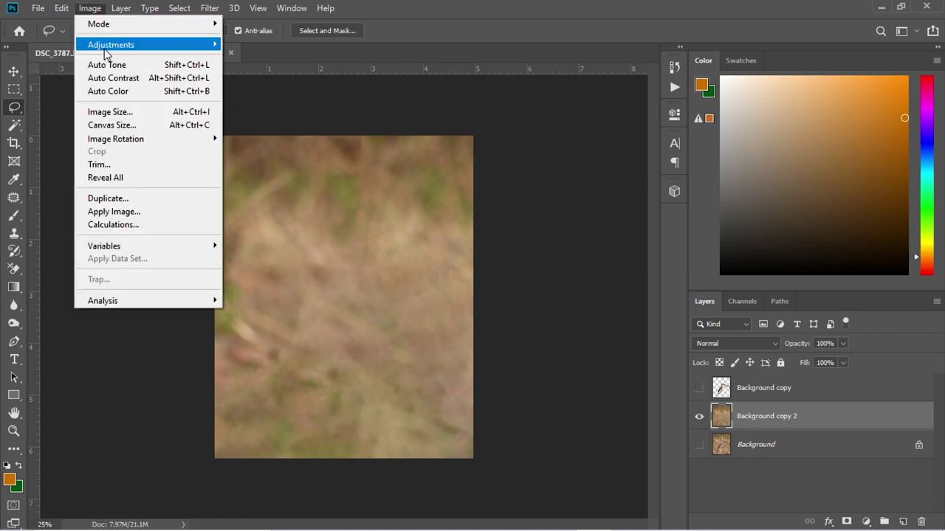
# Apply Color Balance and Hue/Saturation adjustments to Background copy 2
pyautogui.click(279, 133)
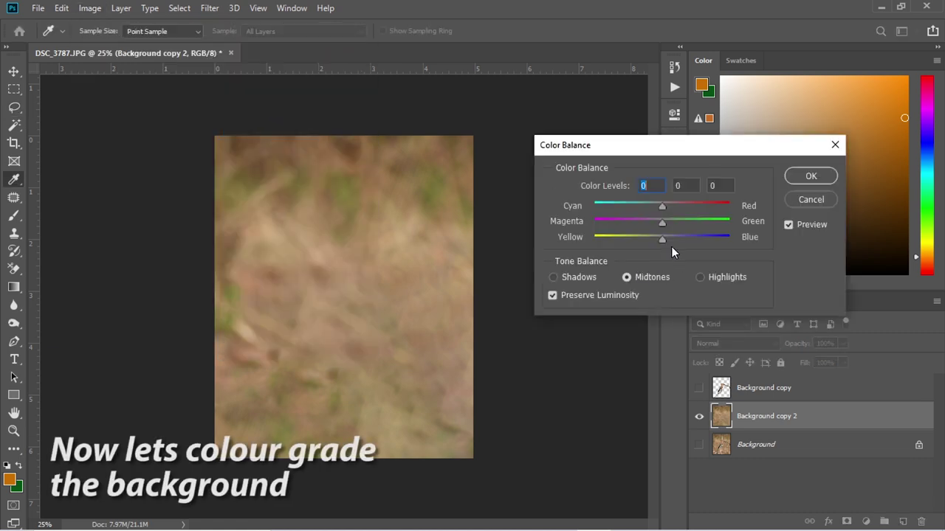
pyautogui.click(804, 176)
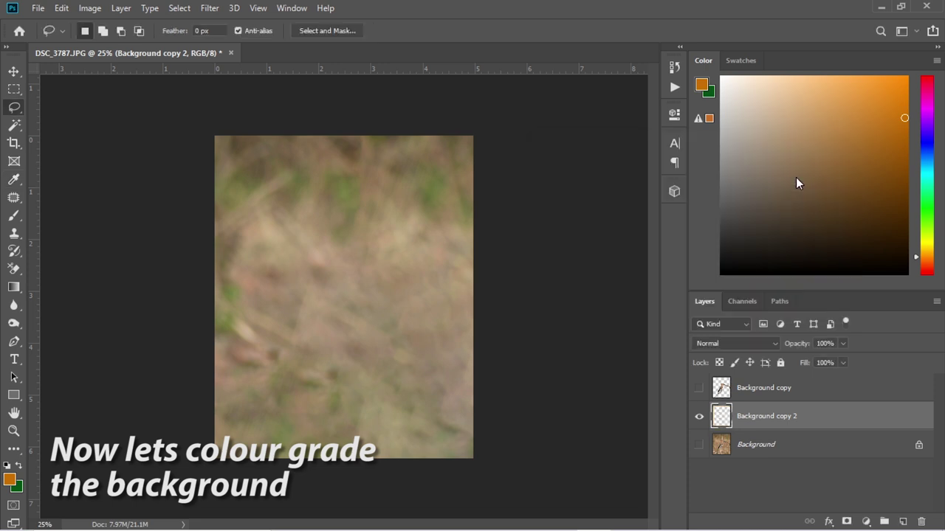
pyautogui.click(90, 8)
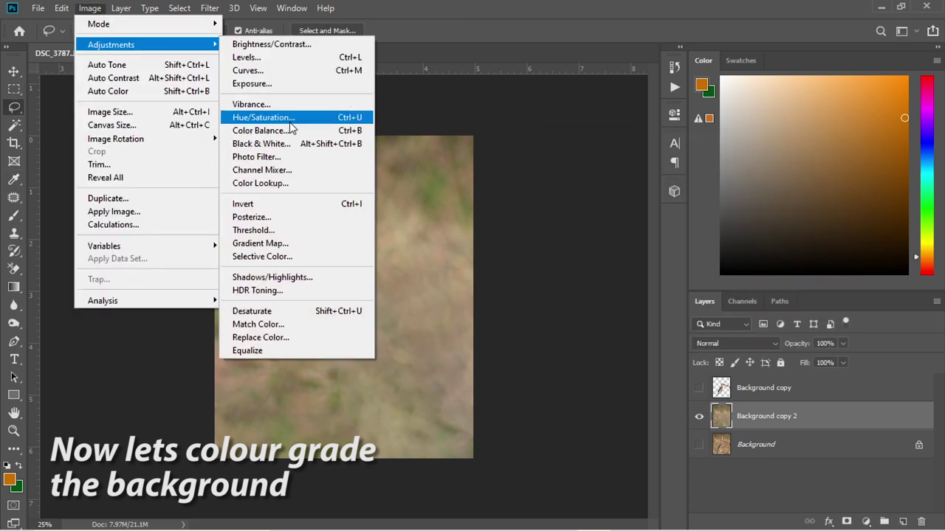
pyautogui.click(263, 117)
pyautogui.moveTo(693, 244); pyautogui.dragTo(687, 244)
pyautogui.click(844, 104)
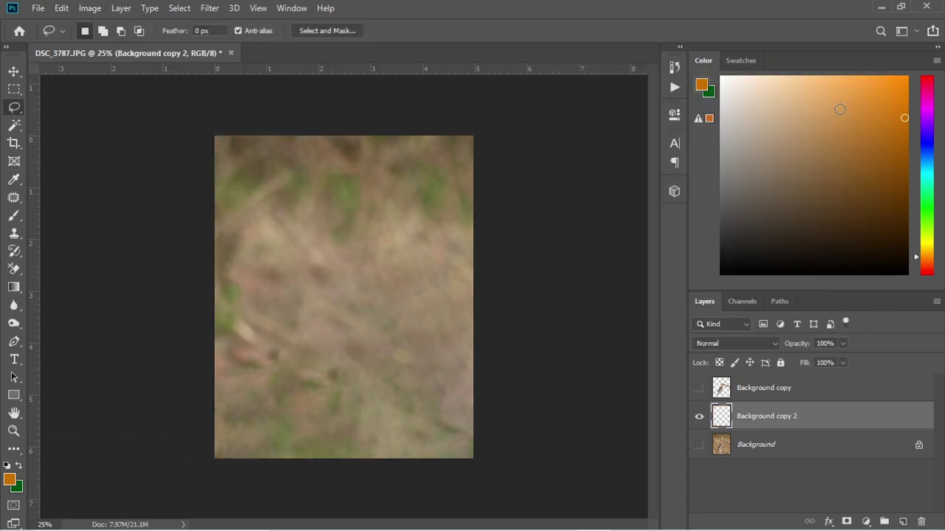
# Apply Lens Blur (radius 100, Noise 1) twice, then show the hoopoe layer again
pyautogui.click(210, 8)
pyautogui.moveTo(217, 164)
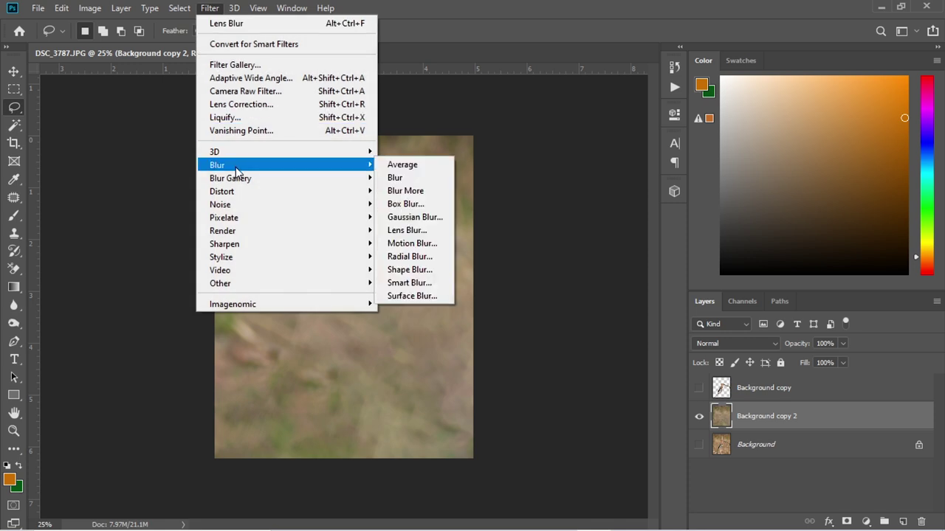
pyautogui.click(416, 230)
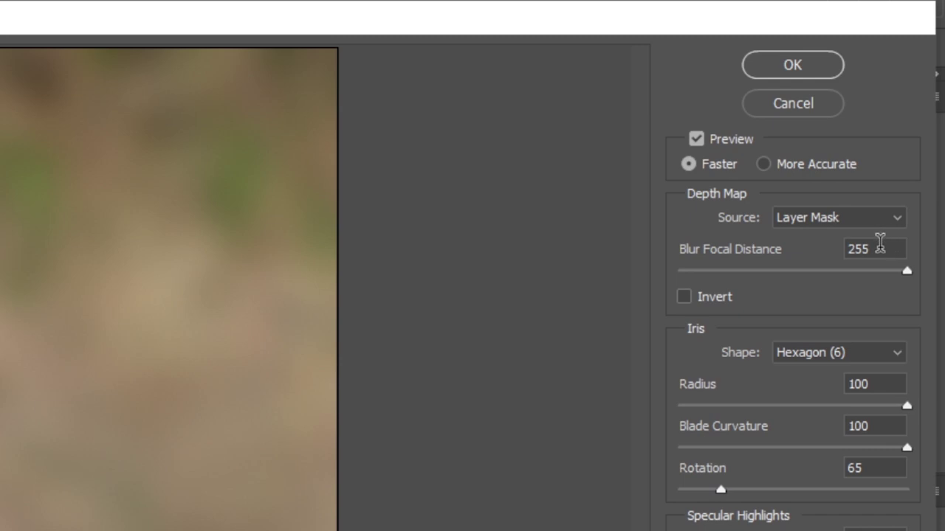
pyautogui.click(880, 244)
pyautogui.press('Tab')
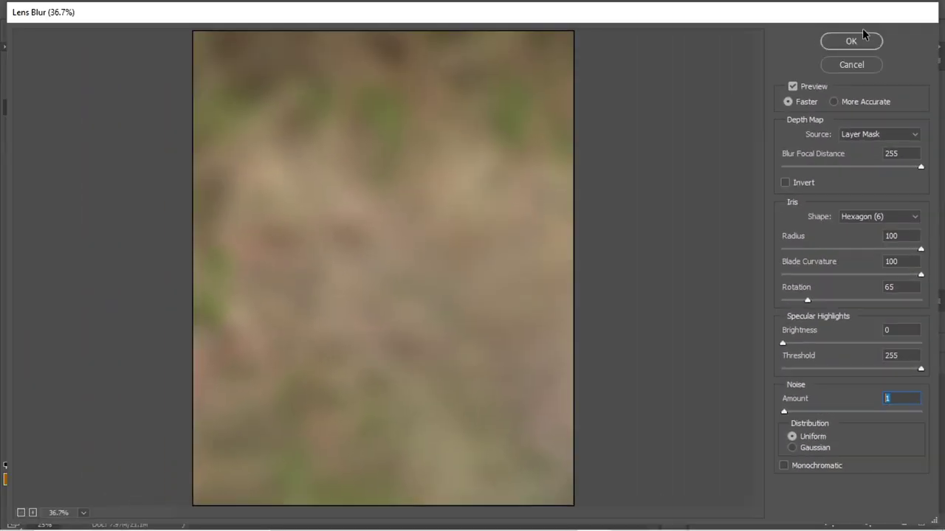
pyautogui.click(853, 42)
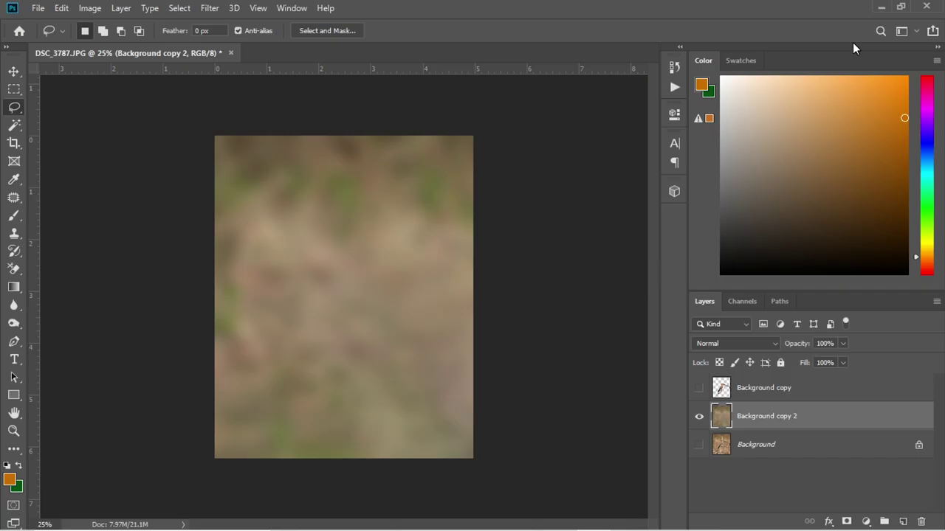
pyautogui.click(209, 8)
pyautogui.click(413, 226)
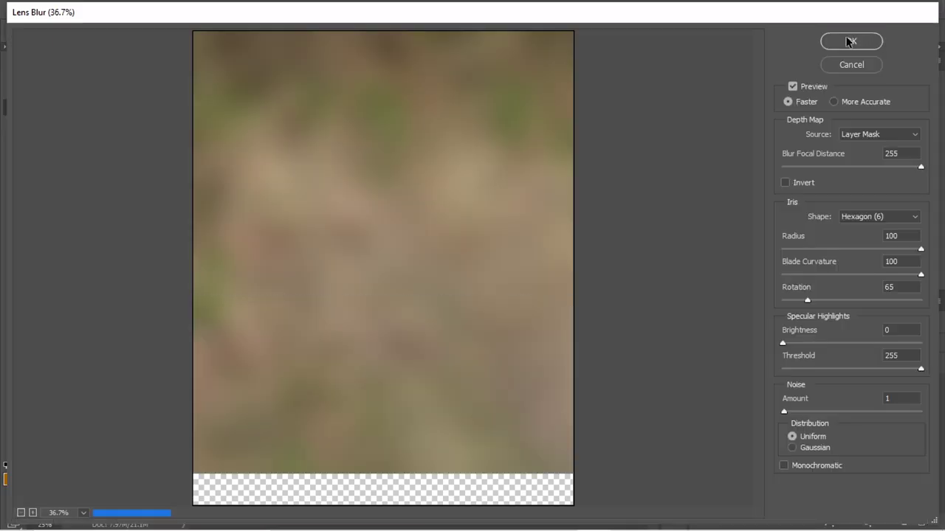
pyautogui.click(848, 43)
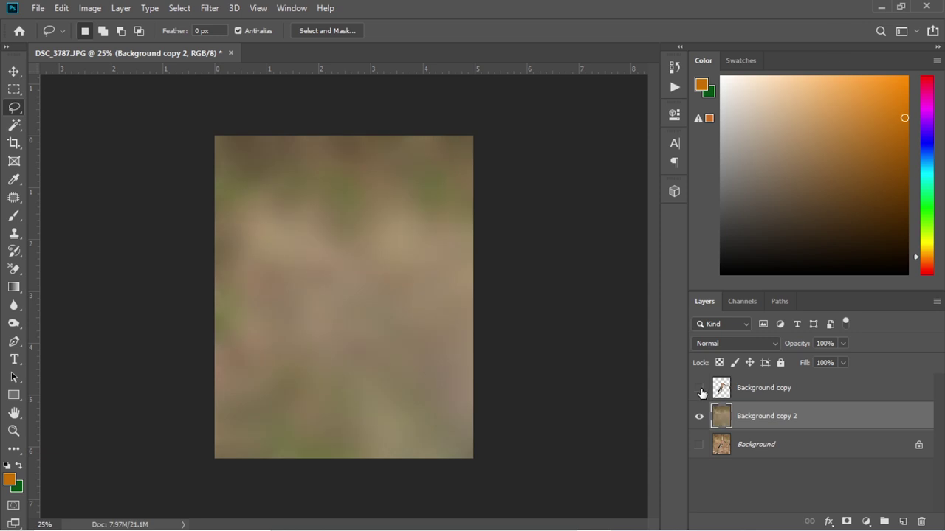
pyautogui.click(699, 388)
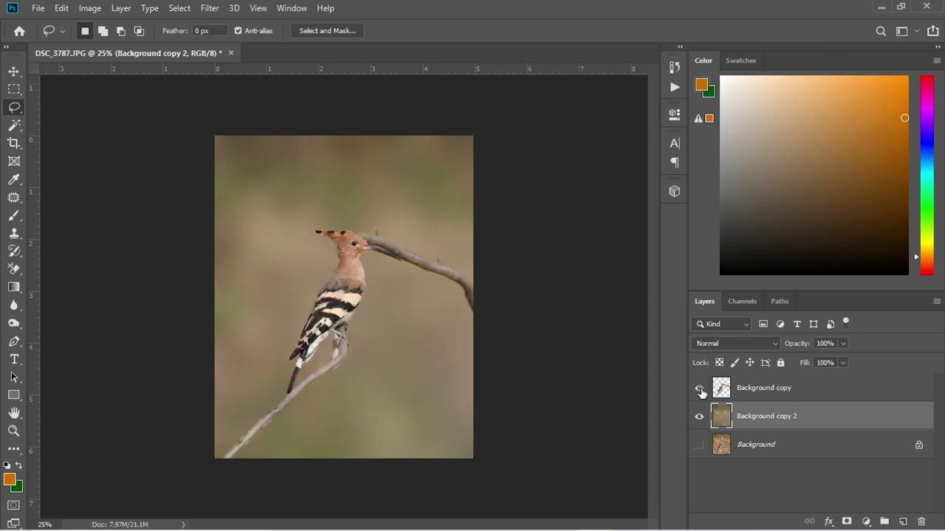
# Hide the hoopoe layer and wash yellow over the upper background with a large soft brush
pyautogui.click(699, 388)
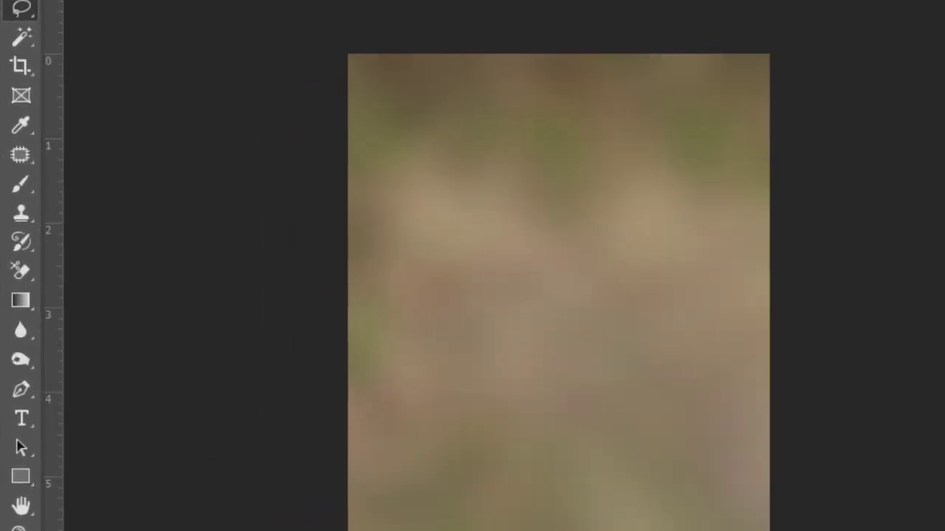
pyautogui.click(14, 189)
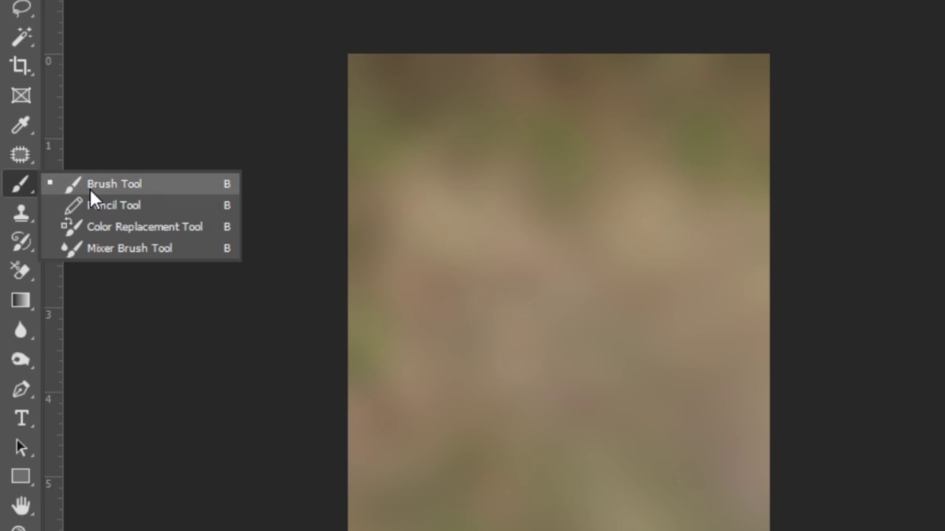
pyautogui.click(90, 186)
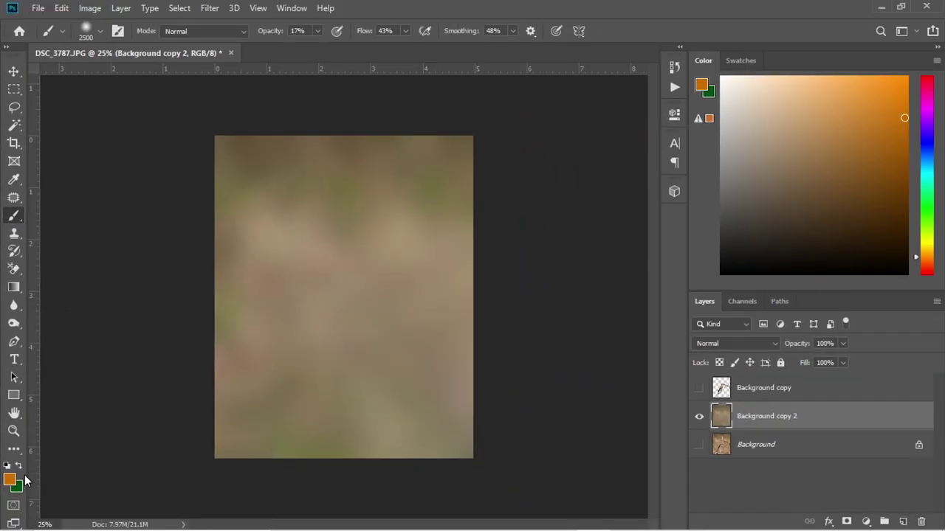
pyautogui.click(11, 481)
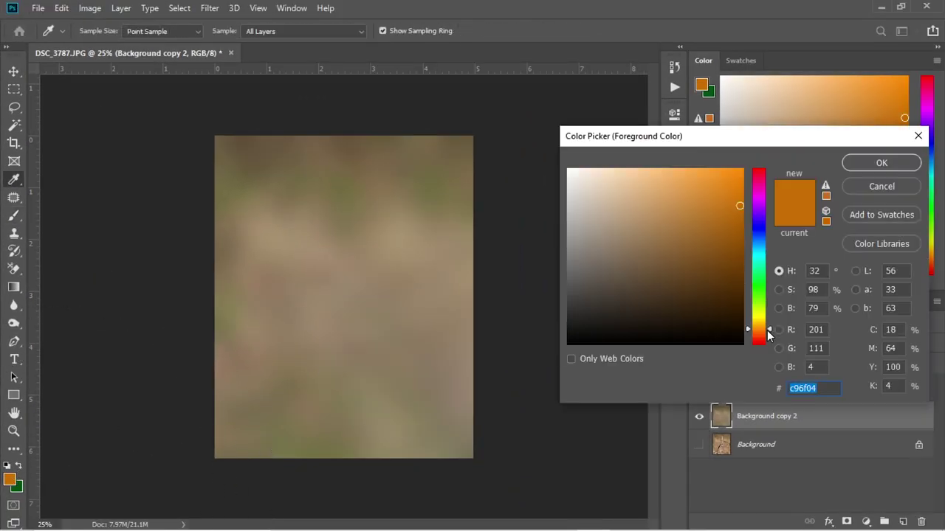
pyautogui.moveTo(767, 330); pyautogui.dragTo(766, 323)
pyautogui.click(881, 162)
pyautogui.hotkey('ctrl', '-')
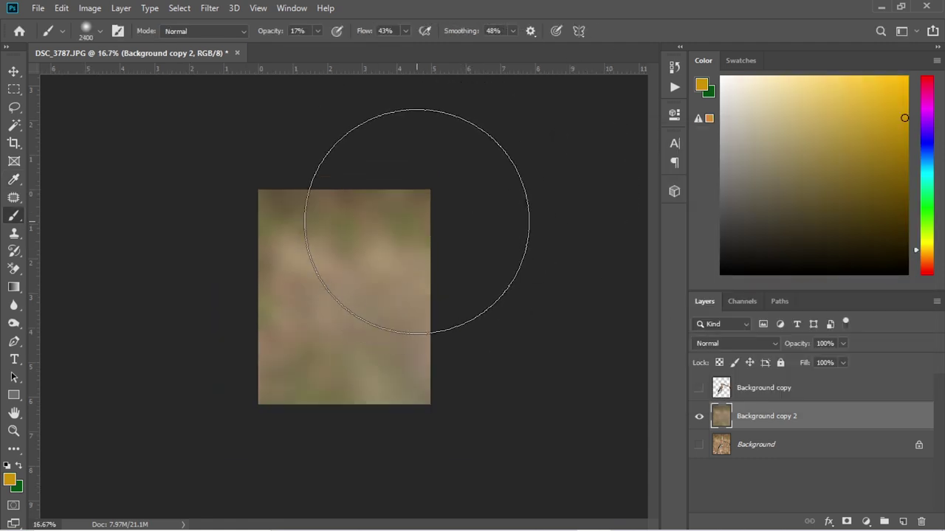
pyautogui.press(']')
pyautogui.press(']')
pyautogui.press(']')
pyautogui.moveTo(417, 222)
pyautogui.mouseDown()
pyautogui.moveTo(327, 158)
pyautogui.moveTo(527, 295)
pyautogui.moveTo(380, 189)
pyautogui.moveTo(578, 286)
pyautogui.mouseUp()
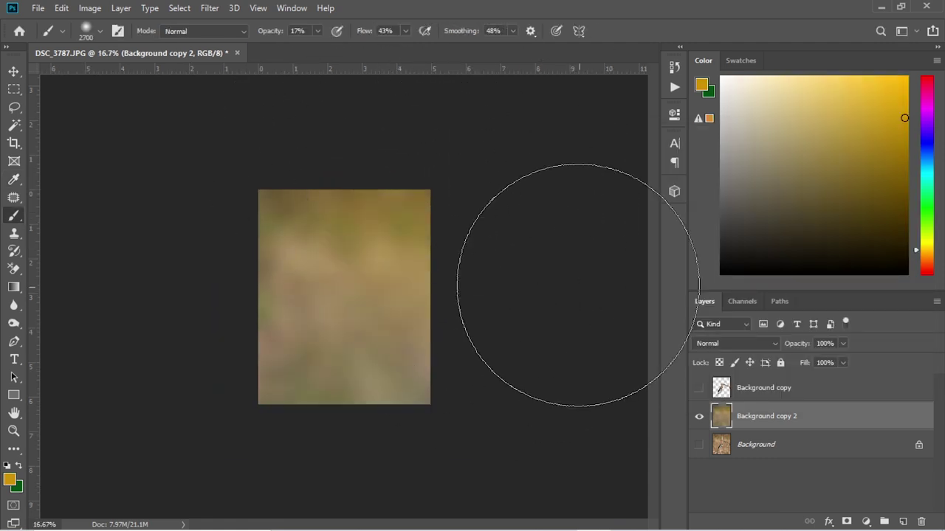
# Brush orange across the top and teal into the lower-left of the background
pyautogui.click(11, 480)
pyautogui.moveTo(767, 323); pyautogui.dragTo(770, 334)
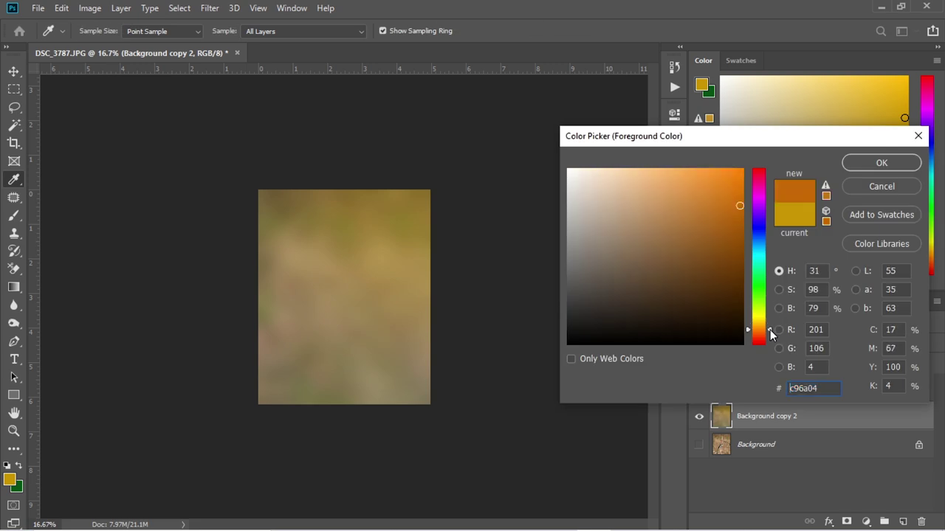
pyautogui.click(881, 163)
pyautogui.moveTo(415, 169)
pyautogui.mouseDown()
pyautogui.moveTo(435, 189)
pyautogui.moveTo(433, 221)
pyautogui.moveTo(619, 200)
pyautogui.mouseUp()
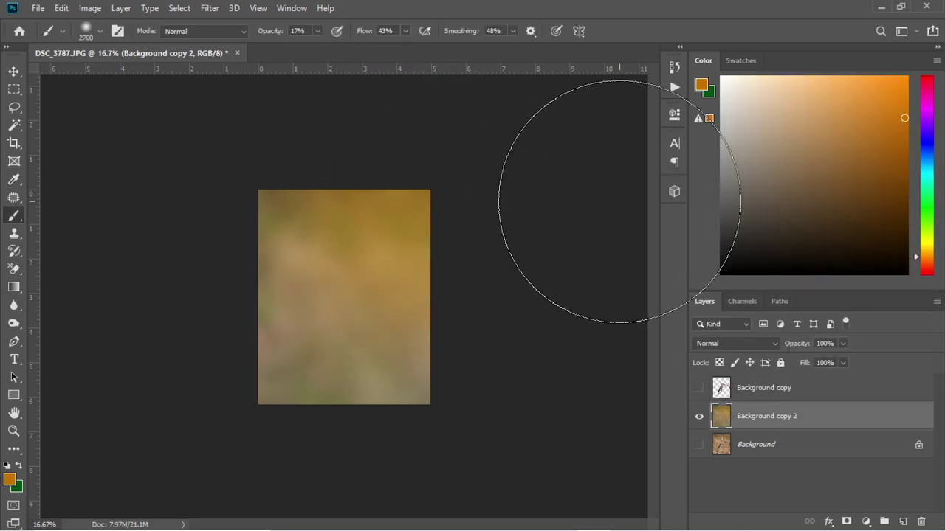
pyautogui.click(17, 466)
pyautogui.click(701, 85)
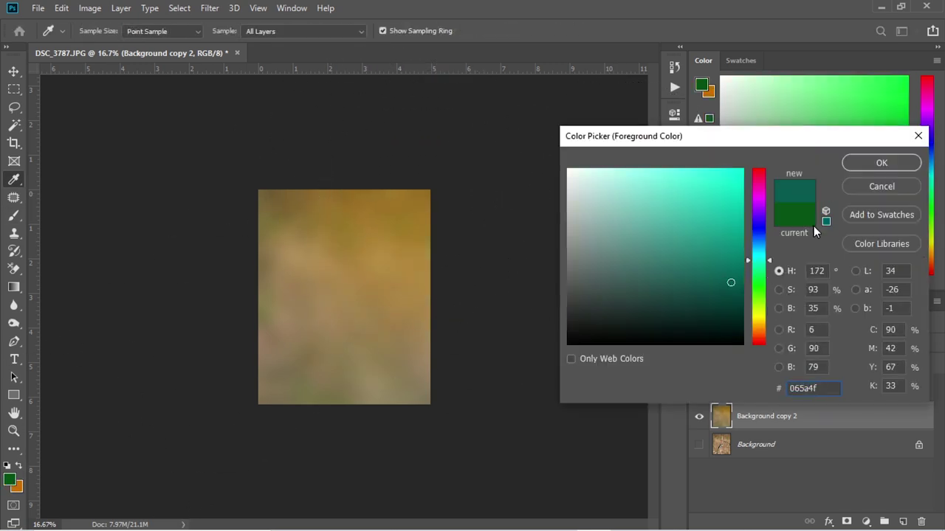
pyautogui.click(881, 162)
pyautogui.moveTo(268, 411)
pyautogui.mouseDown()
pyautogui.moveTo(242, 418)
pyautogui.moveTo(243, 348)
pyautogui.moveTo(365, 464)
pyautogui.moveTo(165, 443)
pyautogui.mouseUp()
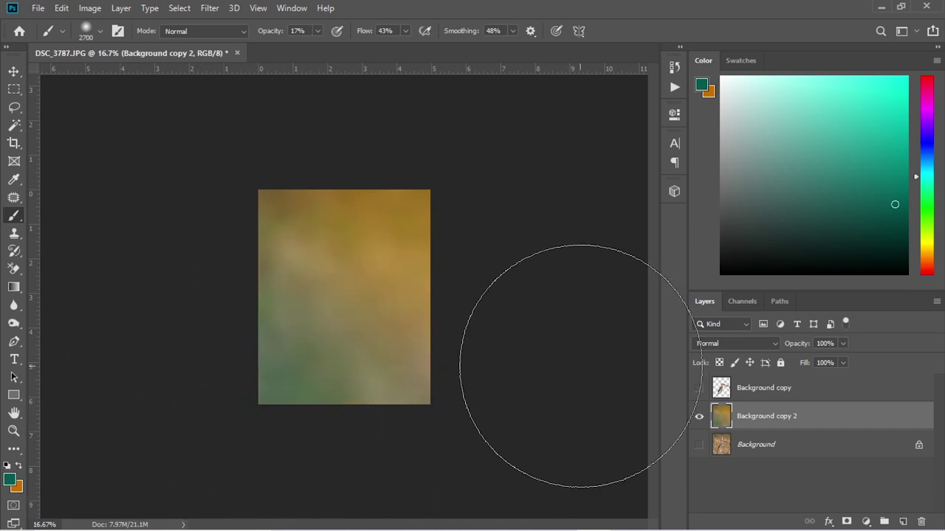
# Show the hoopoe layer again and make it the active layer
pyautogui.click(13, 71)
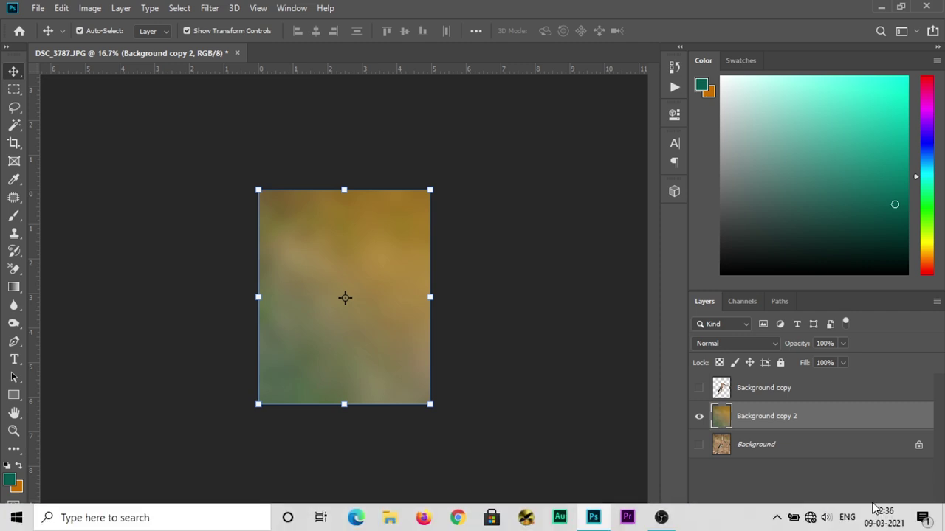
pyautogui.click(698, 388)
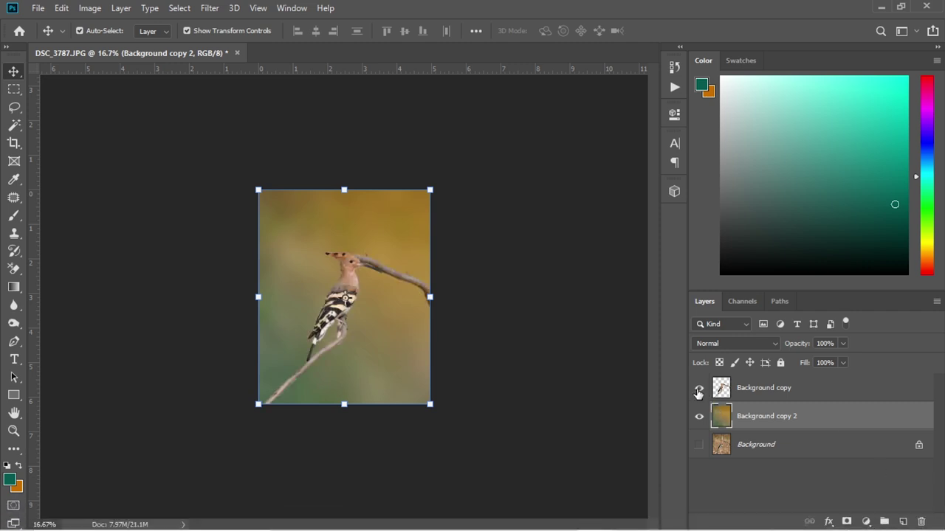
pyautogui.hotkey('ctrl', '+')
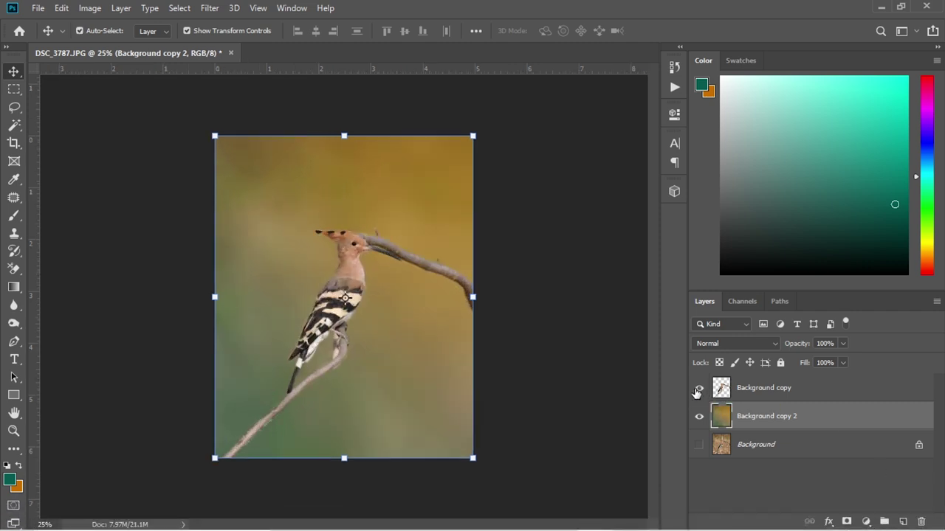
pyautogui.click(795, 394)
pyautogui.click(209, 9)
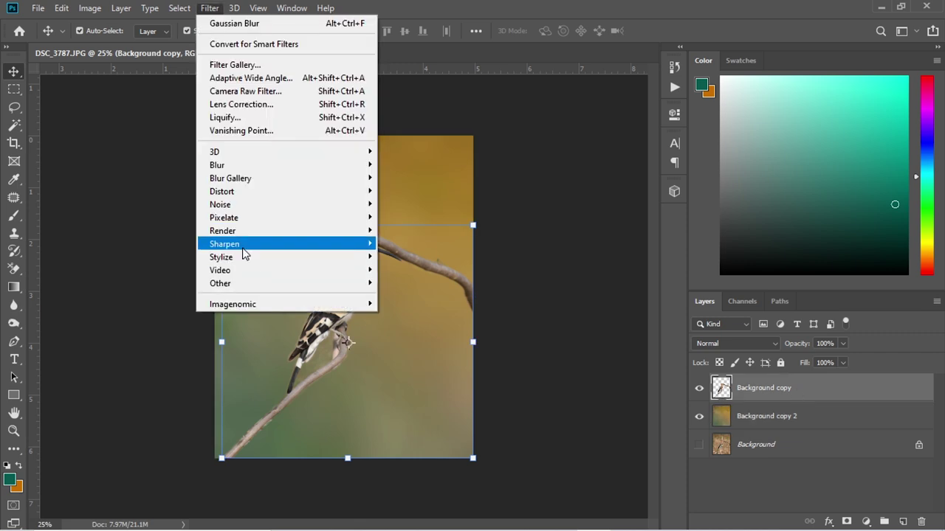
pyautogui.moveTo(224, 243)
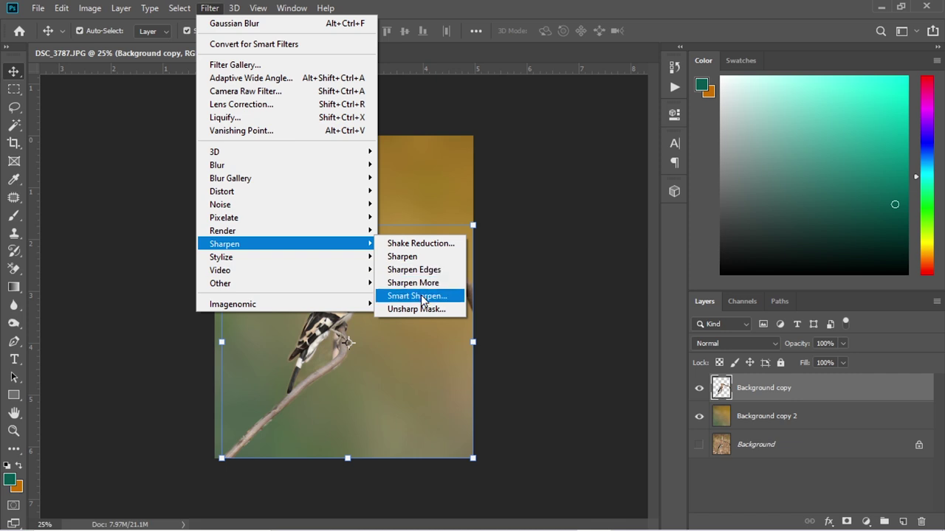
# Apply Smart Sharpen to the hoopoe layer: Amount 66%, Radius 1.6 px, Reduce Noise 17%
pyautogui.click(417, 296)
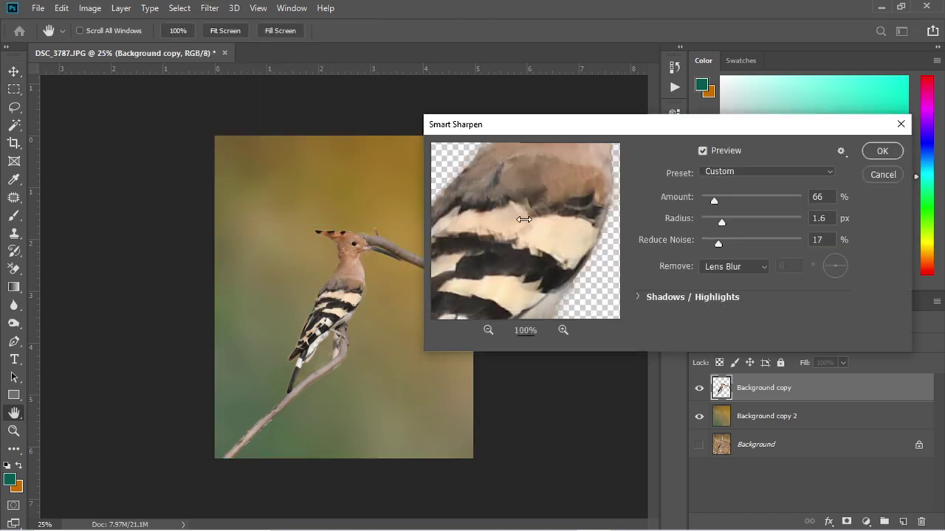
pyautogui.click(352, 247)
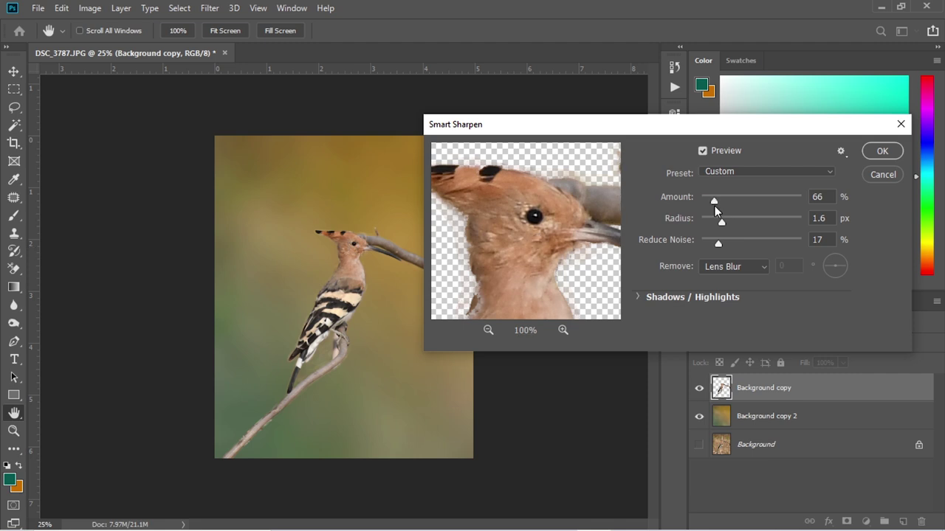
pyautogui.click(881, 152)
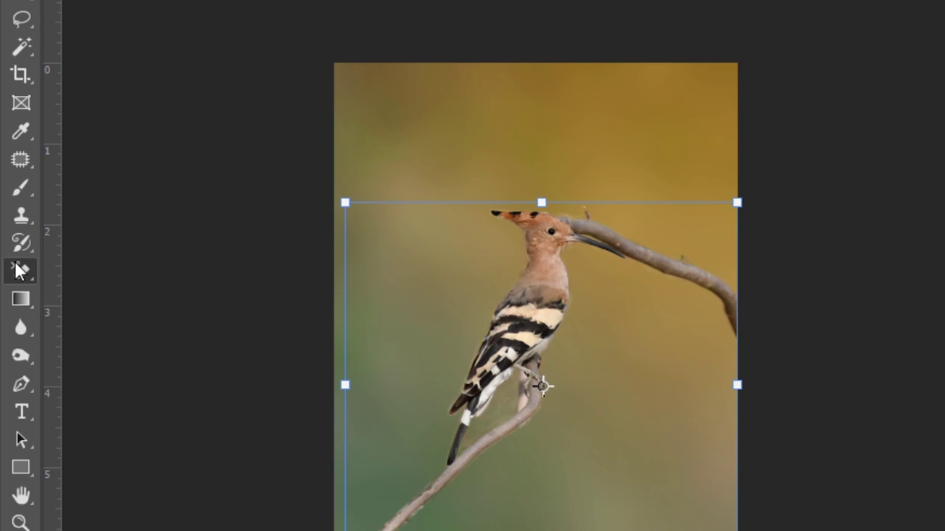
# Select the Eraser tool and zoom in close on the hoopoe's edges
pyautogui.click(20, 270)
pyautogui.click(105, 270)
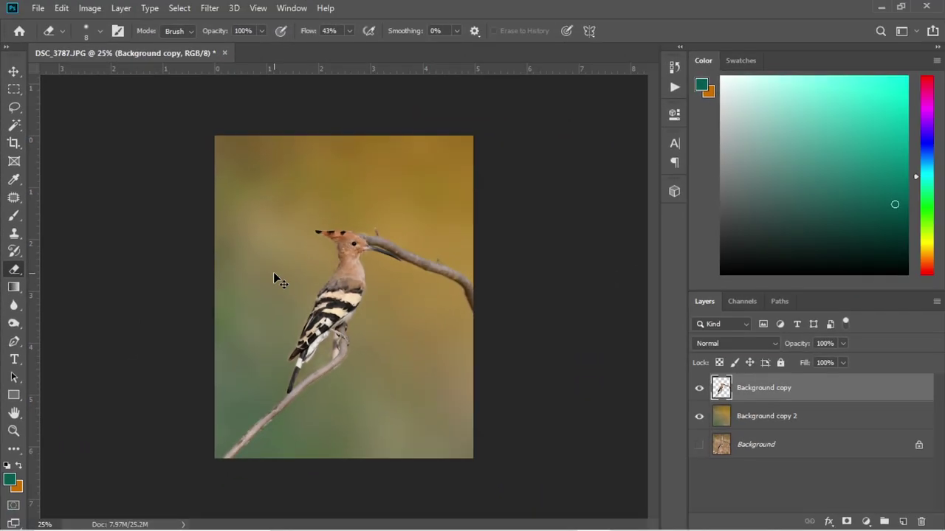
pyautogui.hotkey('ctrl', '+')
pyautogui.hotkey('ctrl', '+')
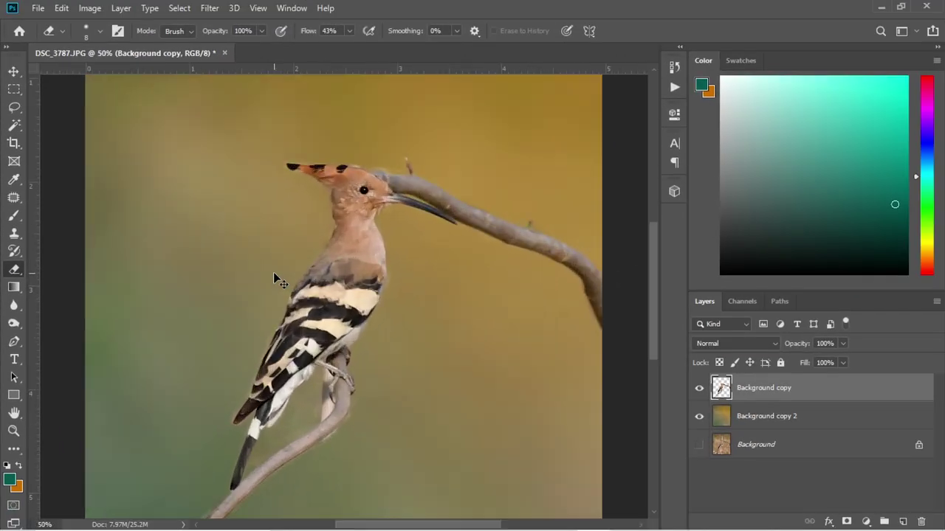
pyautogui.hotkey('ctrl', '+')
pyautogui.hotkey('ctrl', '+')
pyautogui.hotkey('ctrl', '+')
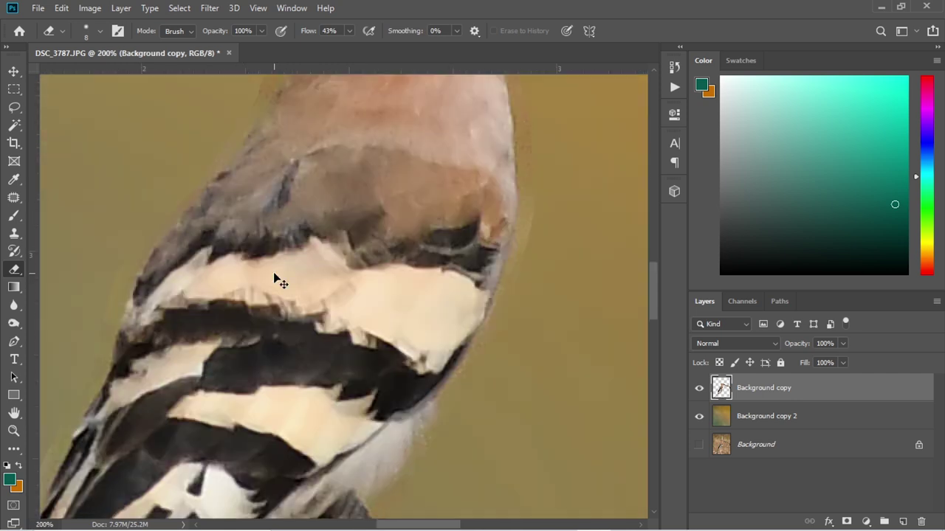
pyautogui.hscroll(2, 273, 279)
pyautogui.hscroll(2, 273, 274)
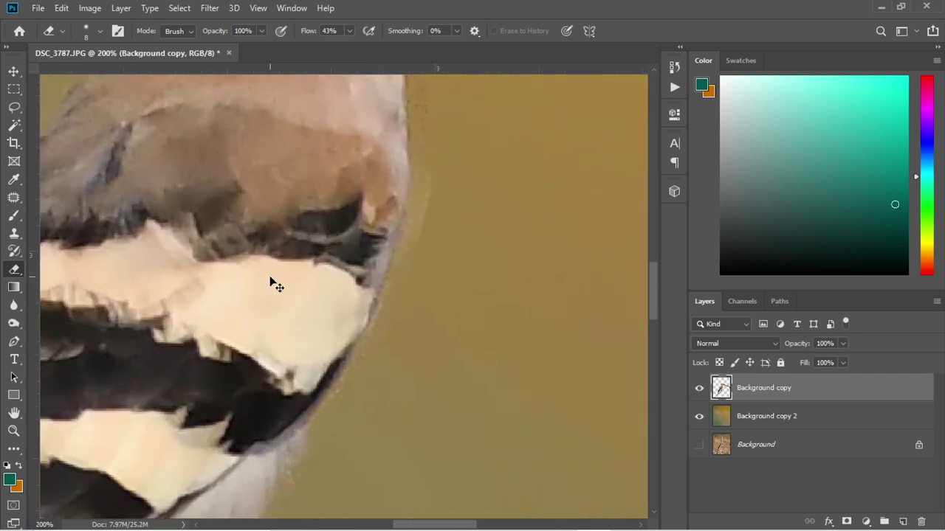
pyautogui.hotkey('ctrl', '+')
pyautogui.scroll(2, 273, 270)
pyautogui.scroll(2, 268, 267)
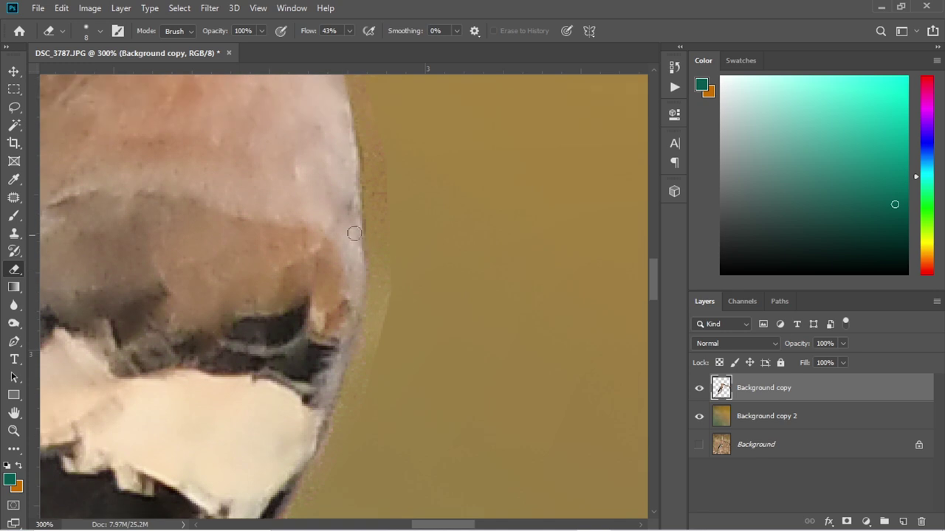
# Erase the pale fringe around the crest with a 10–25 px eraser, then zoom out
pyautogui.press(']')
pyautogui.press(']')
pyautogui.press(']')
pyautogui.press(']')
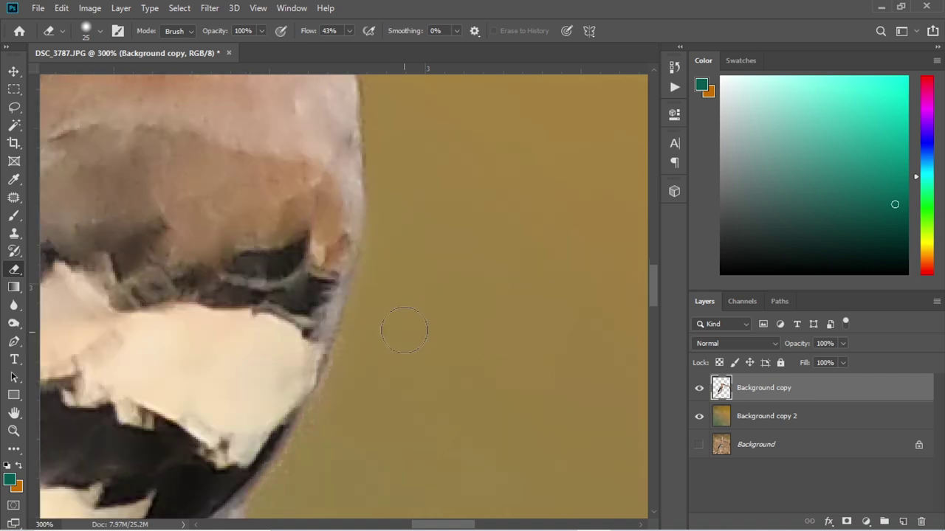
pyautogui.scroll(5, 447, 171)
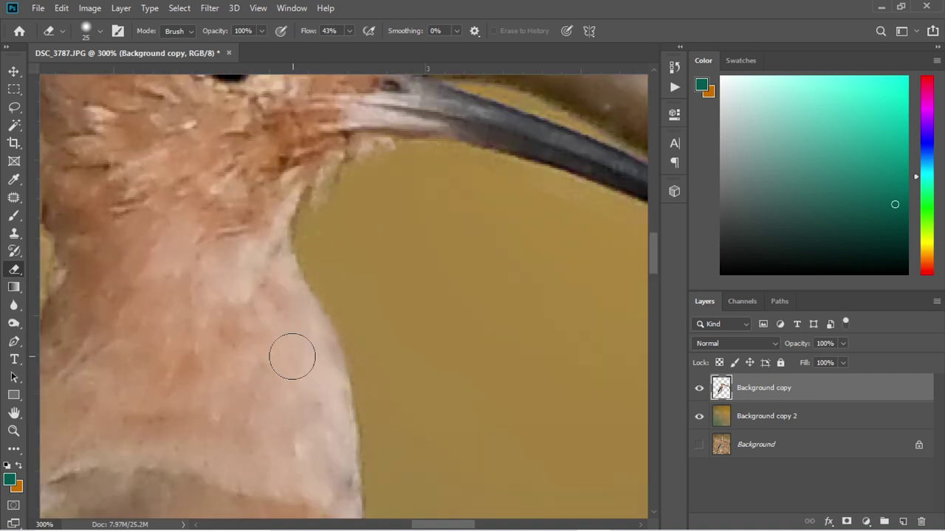
pyautogui.scroll(5, 470, 144)
pyautogui.press('[')
pyautogui.press('[')
pyautogui.press('[')
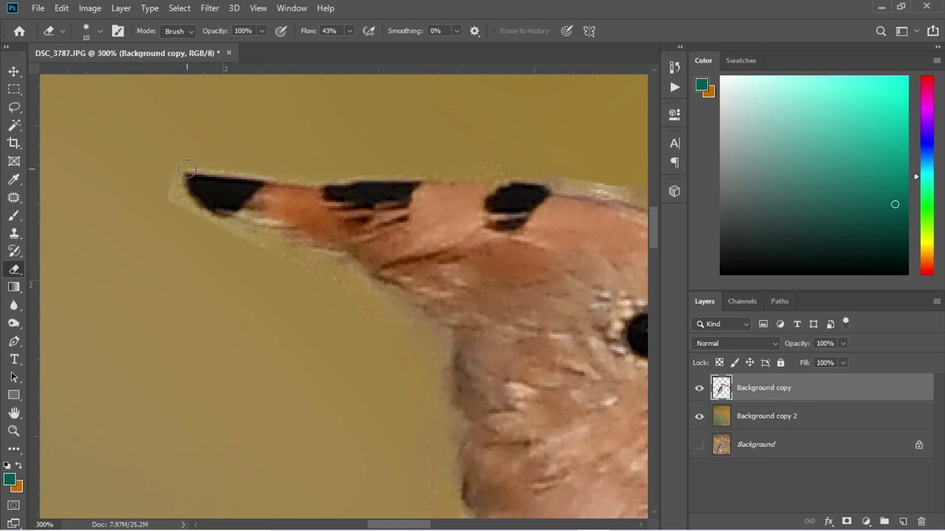
pyautogui.moveTo(186, 169); pyautogui.dragTo(196, 218)
pyautogui.press(']')
pyautogui.press(']')
pyautogui.press(']')
pyautogui.press(']')
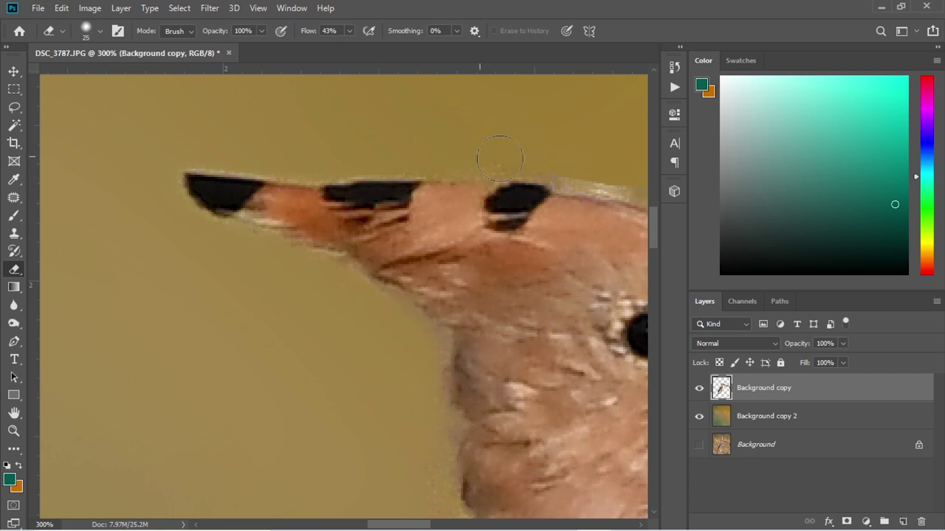
pyautogui.hscroll(3, 500, 159)
pyautogui.press('[')
pyautogui.press('[')
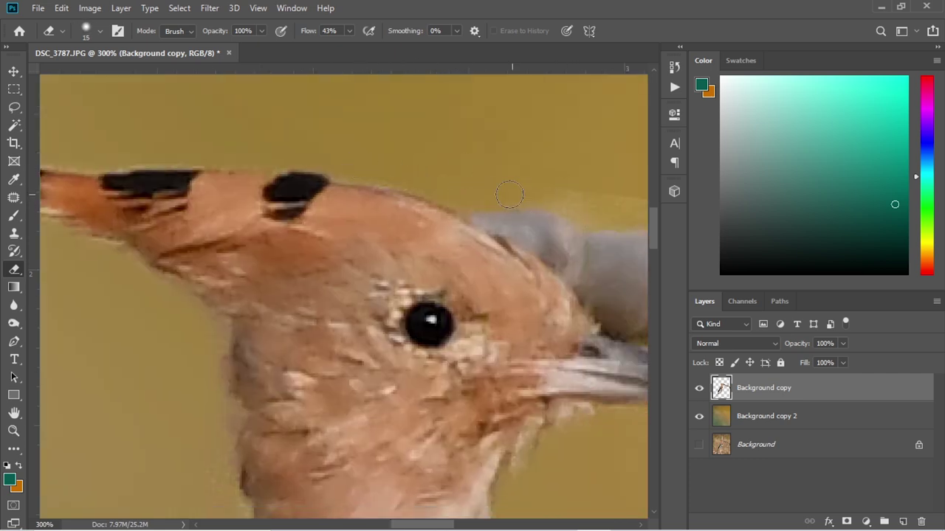
pyautogui.hscroll(3, 508, 195)
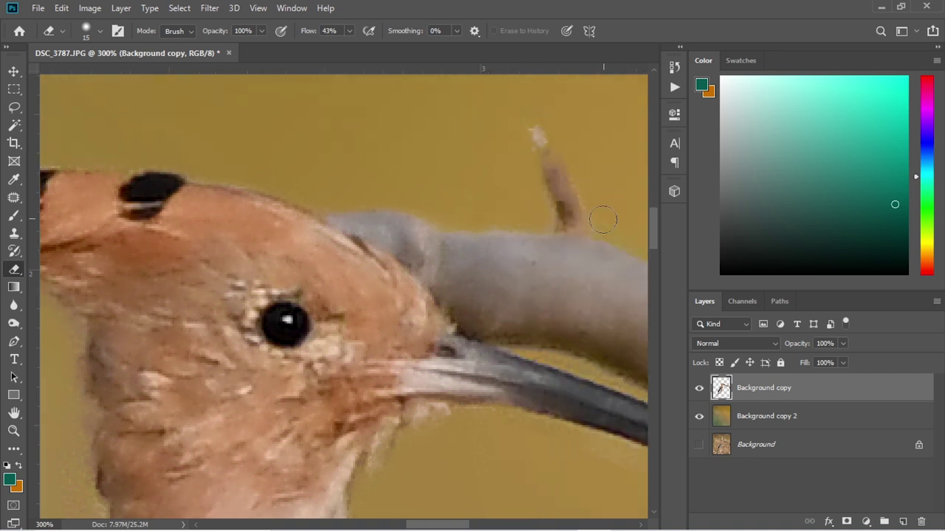
pyautogui.hscroll(3, 603, 219)
pyautogui.press('[')
pyautogui.press('[')
pyautogui.press('[')
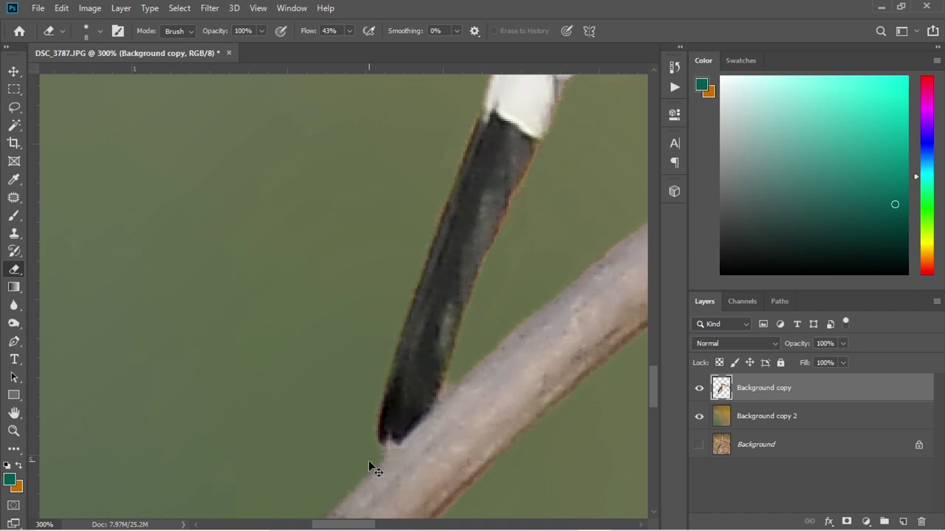
pyautogui.hotkey('ctrl', '-')
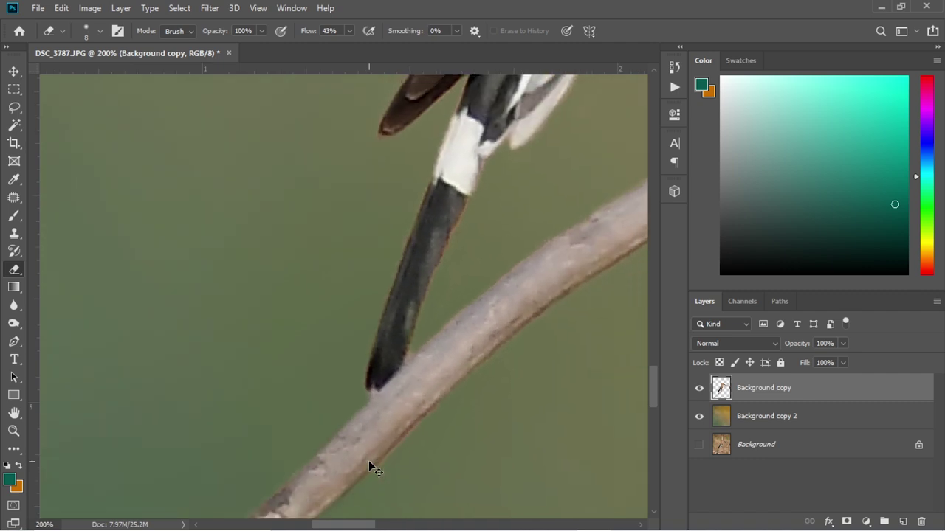
pyautogui.hotkey('ctrl', '-')
pyautogui.hotkey('ctrl', '-')
pyautogui.hotkey('ctrl', '-')
pyautogui.hotkey('ctrl', '-')
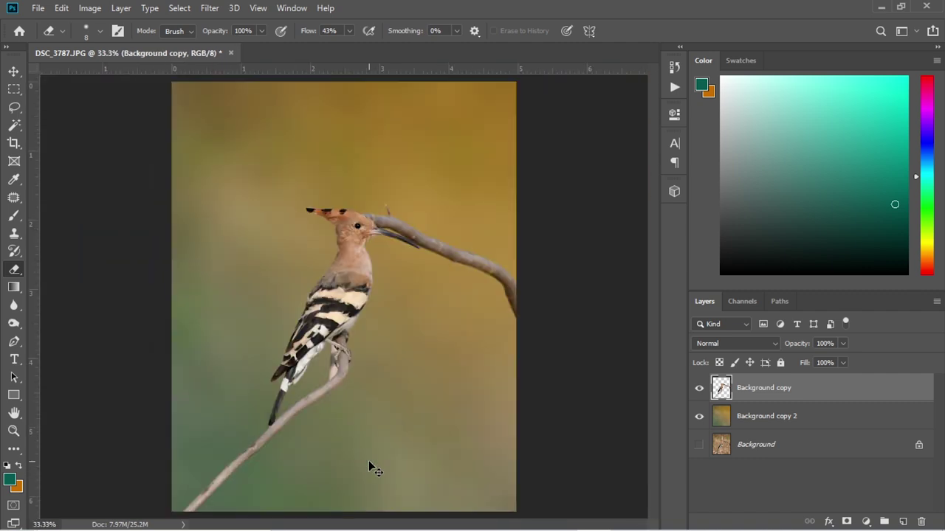
# Merge Background copy and Background copy 2 into a single layer
pyautogui.click(788, 418)
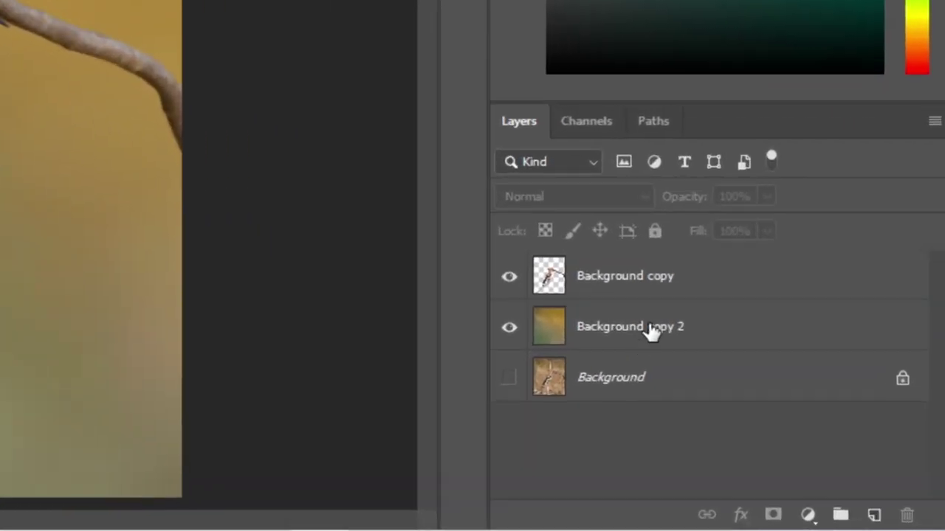
pyautogui.click(650, 332)
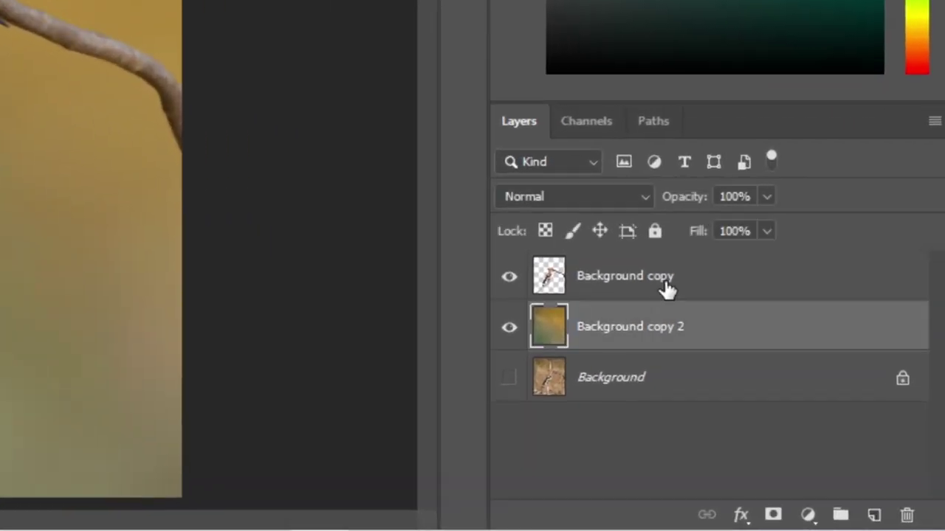
pyautogui.keyDown('shift'); pyautogui.click(666, 288); pyautogui.keyUp('shift')
pyautogui.rightClick(667, 288)
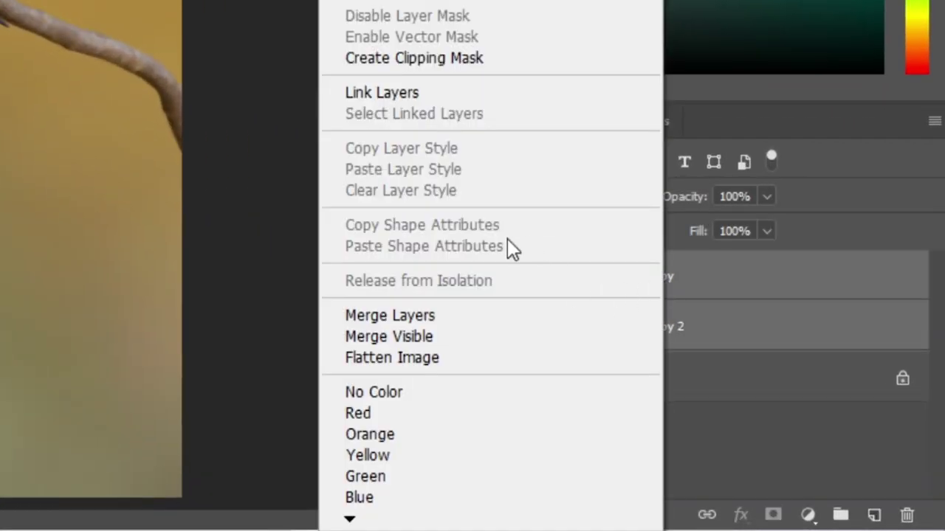
pyautogui.click(418, 315)
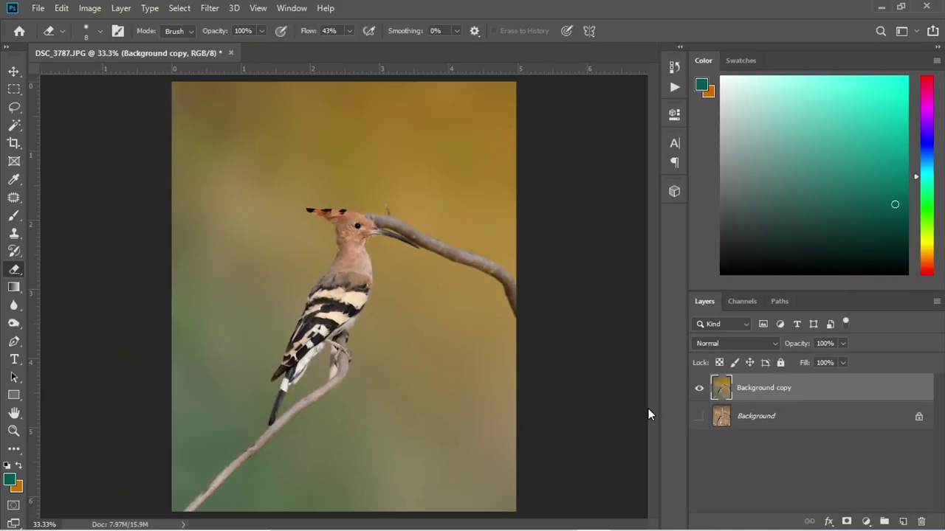
pyautogui.click(211, 8)
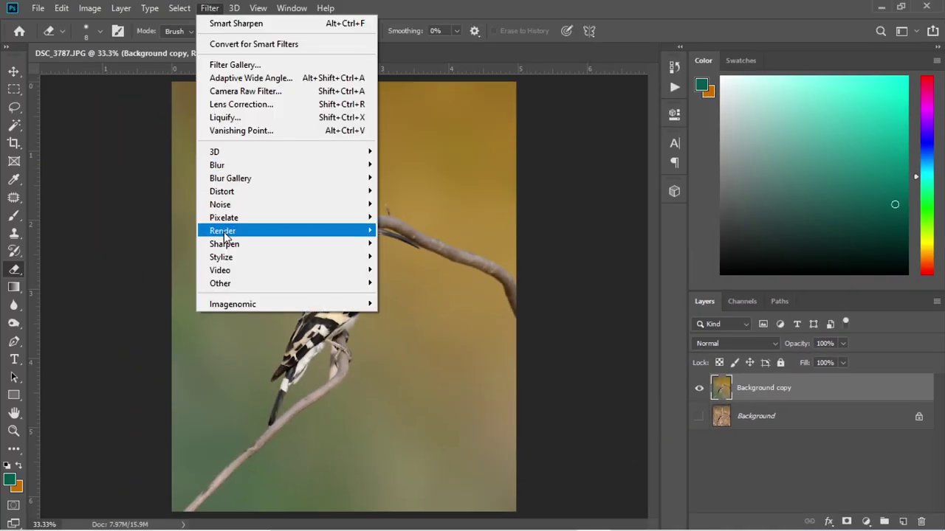
pyautogui.moveTo(222, 231)
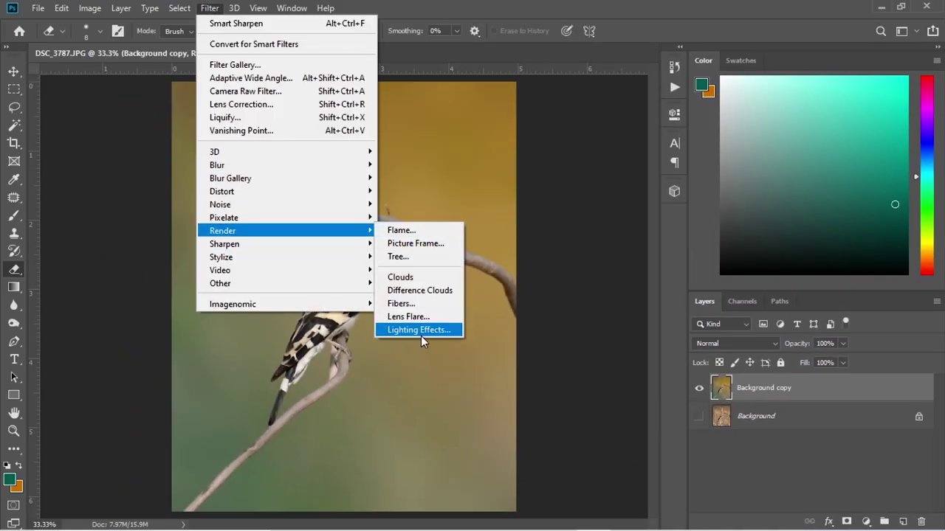
# Open Lighting Effects on the merged layer, keeping the Custom spot-light preset
pyautogui.click(420, 333)
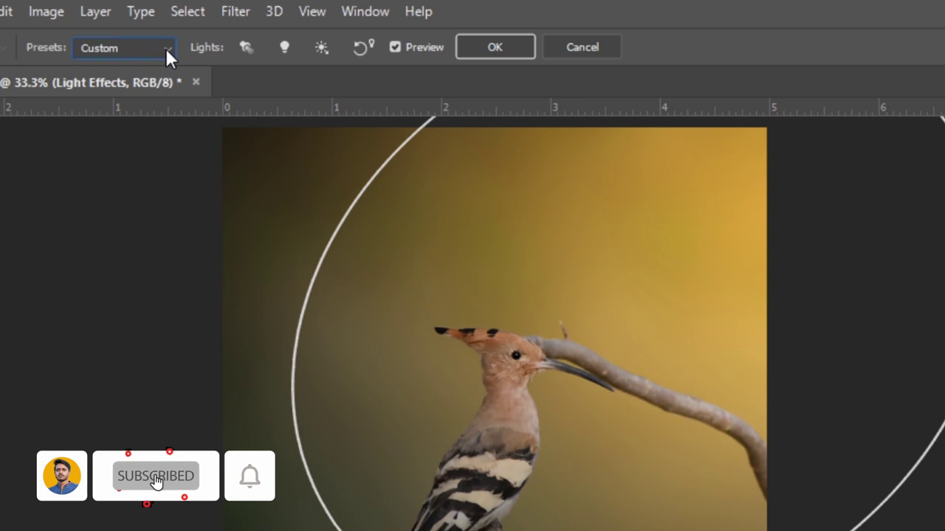
pyautogui.click(166, 48)
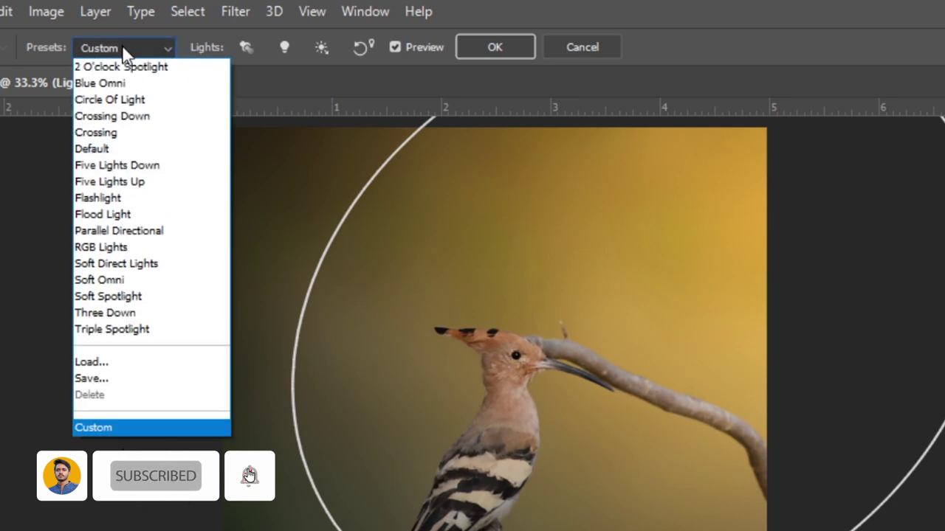
pyautogui.click(97, 429)
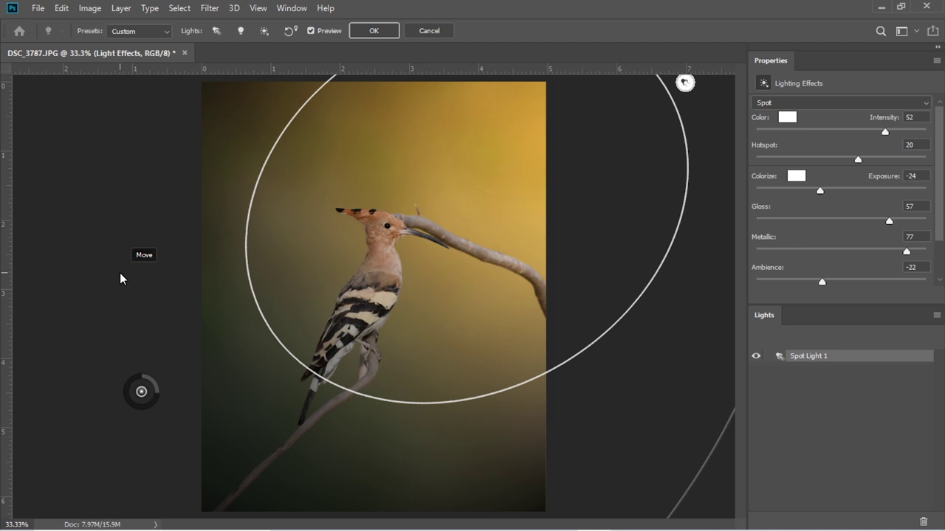
# Rotate the spot light's beam and reposition it, zooming out to see the whole light
pyautogui.hotkey('ctrl', '-')
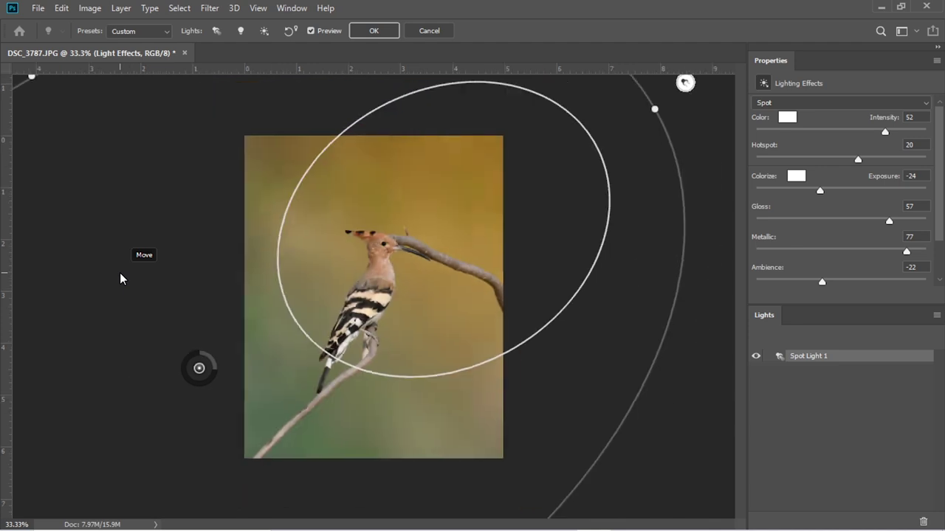
pyautogui.hotkey('ctrl', '-')
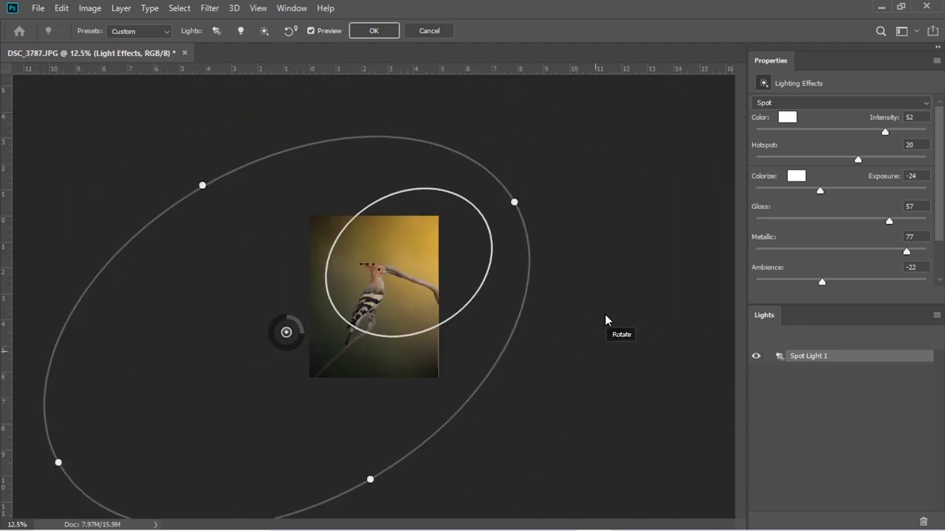
pyautogui.moveTo(605, 321)
pyautogui.mouseDown()
pyautogui.moveTo(572, 162)
pyautogui.moveTo(486, 258)
pyautogui.moveTo(494, 285)
pyautogui.mouseUp()
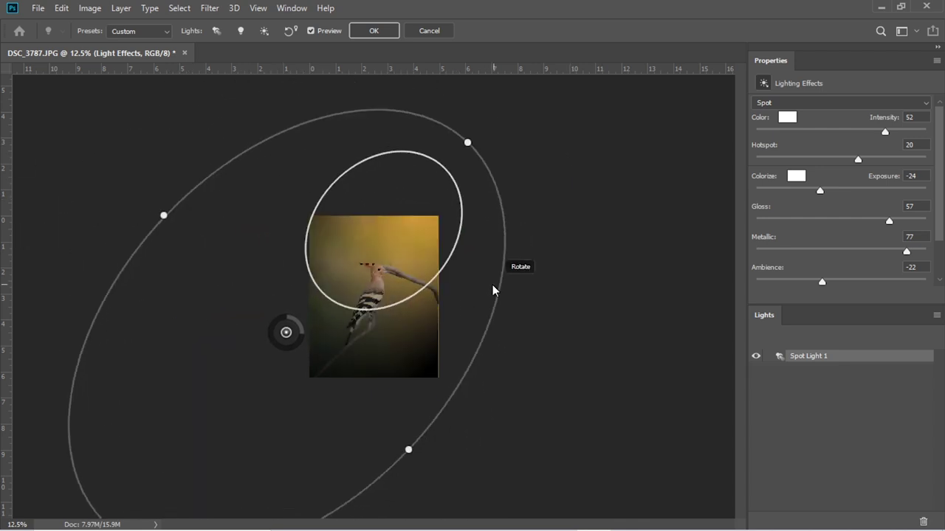
pyautogui.moveTo(391, 240)
pyautogui.mouseDown()
pyautogui.moveTo(417, 271)
pyautogui.moveTo(404, 274)
pyautogui.mouseUp()
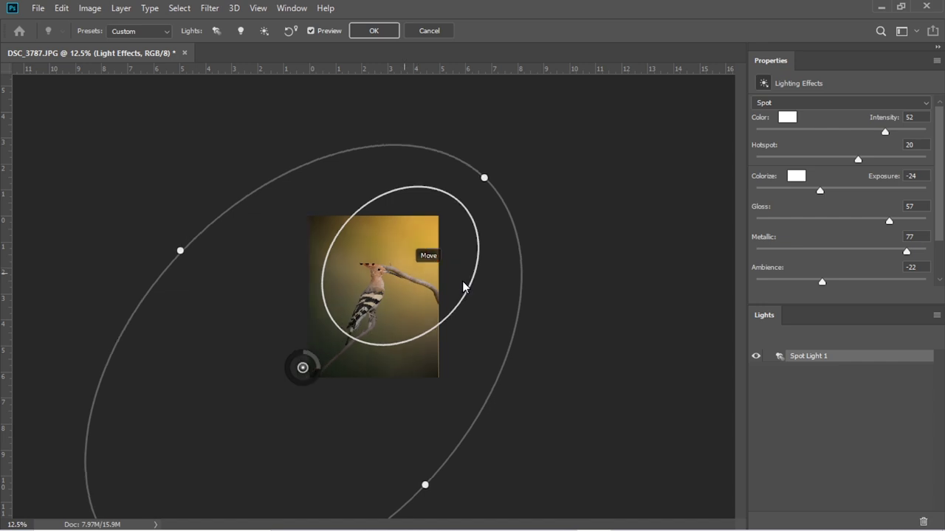
pyautogui.hotkey('ctrl', '+')
pyautogui.hotkey('ctrl', '+')
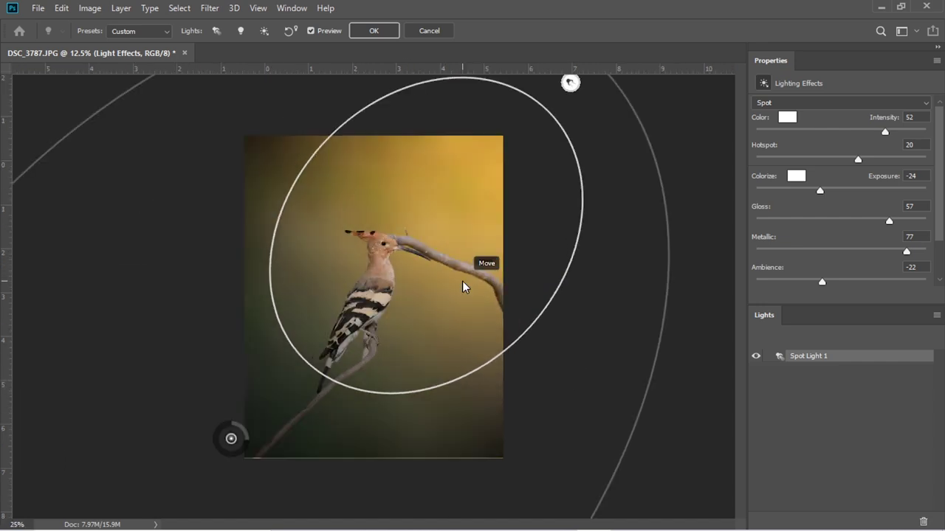
pyautogui.hotkey('ctrl', '+')
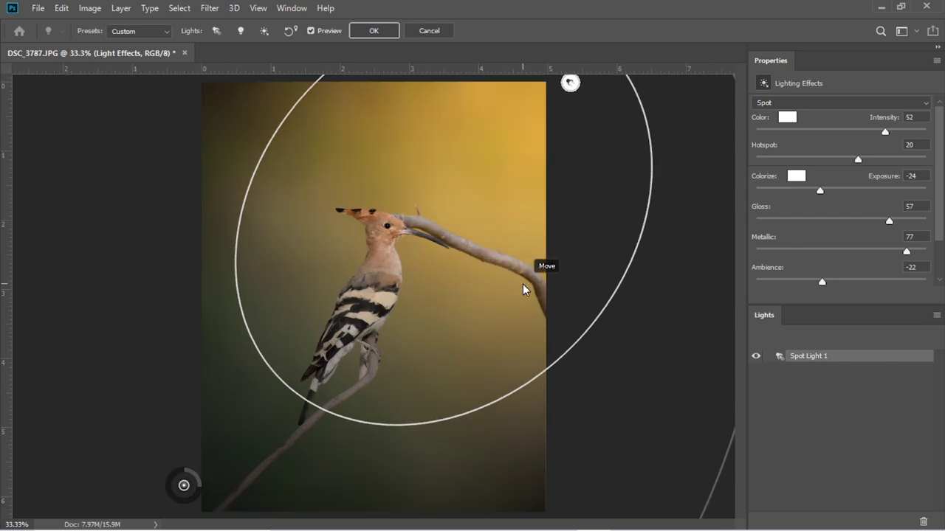
pyautogui.hotkey('ctrl', '-')
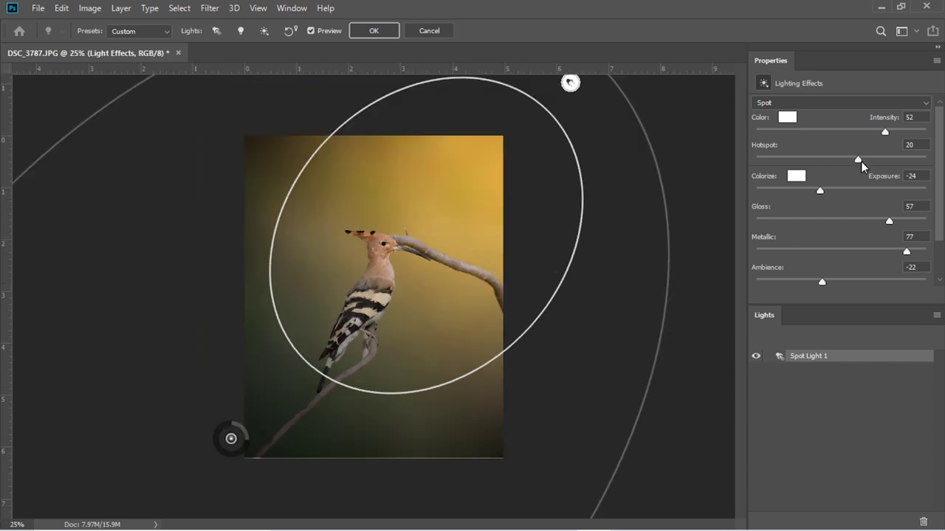
# Set Hotspot 11, Ambience -24, Exposure -18, and move the spotlight up-left over the bird
pyautogui.moveTo(858, 159); pyautogui.dragTo(850, 160)
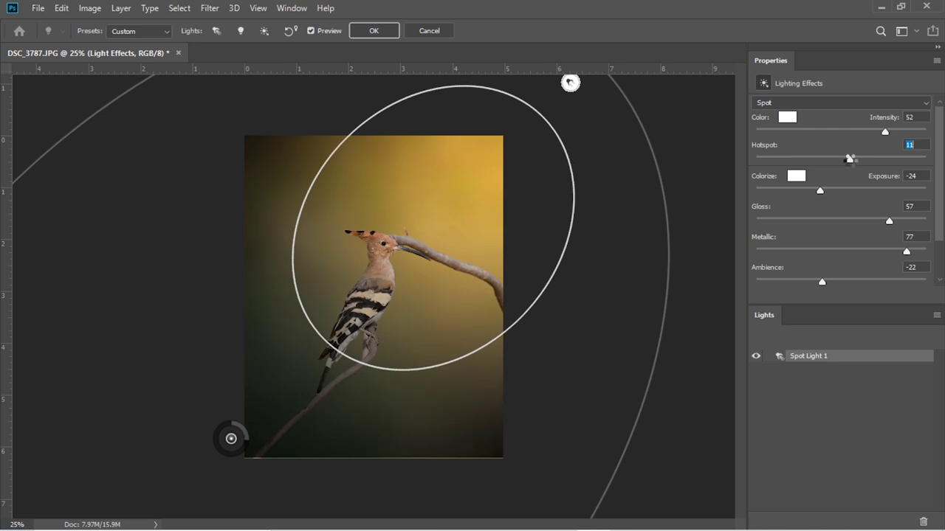
pyautogui.moveTo(522, 217); pyautogui.dragTo(511, 233)
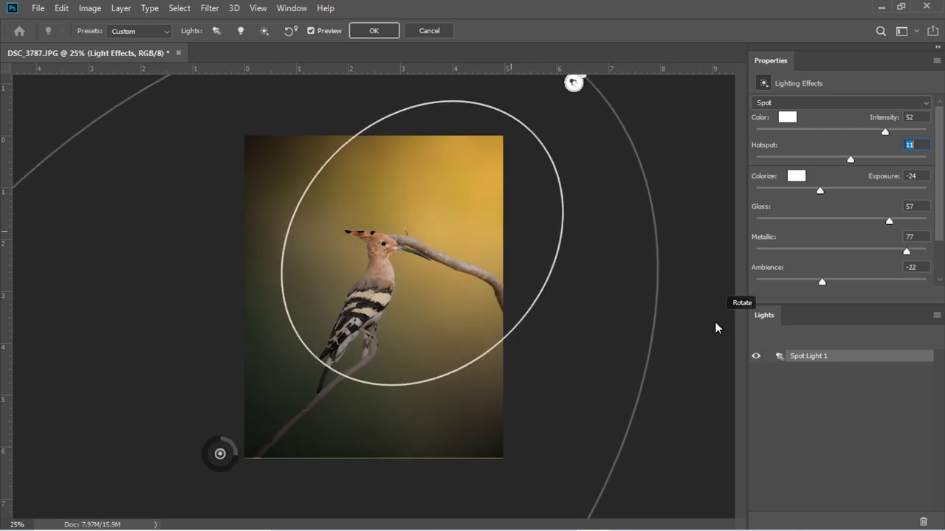
pyautogui.moveTo(715, 321); pyautogui.dragTo(713, 333)
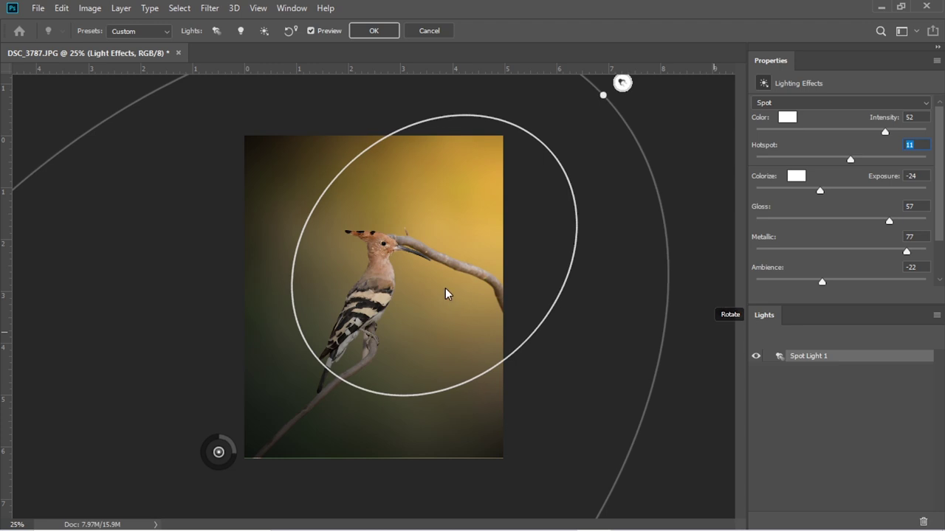
pyautogui.moveTo(445, 288); pyautogui.dragTo(435, 284)
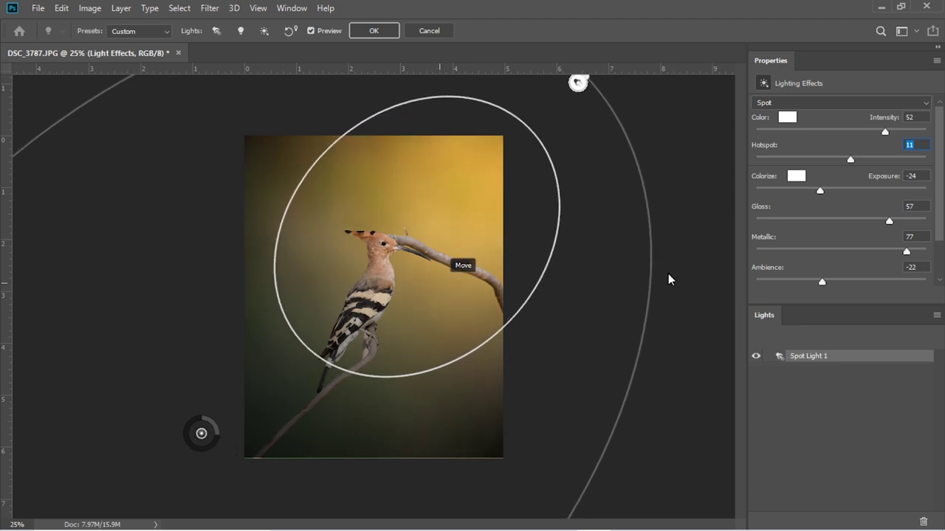
pyautogui.moveTo(823, 283); pyautogui.dragTo(821, 282)
pyautogui.moveTo(819, 191); pyautogui.dragTo(825, 190)
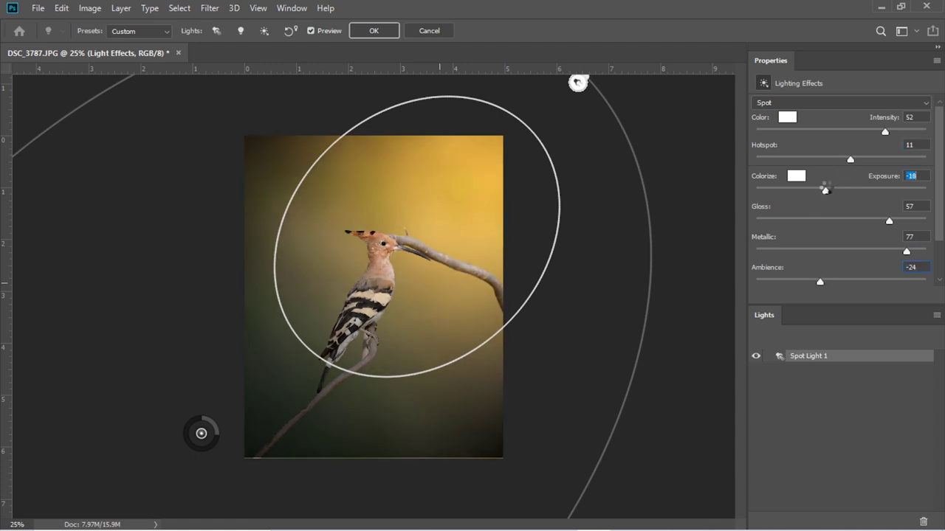
pyautogui.moveTo(437, 213)
pyautogui.mouseDown()
pyautogui.moveTo(445, 233)
pyautogui.moveTo(374, 224)
pyautogui.moveTo(622, 239)
pyautogui.moveTo(346, 110)
pyautogui.mouseUp()
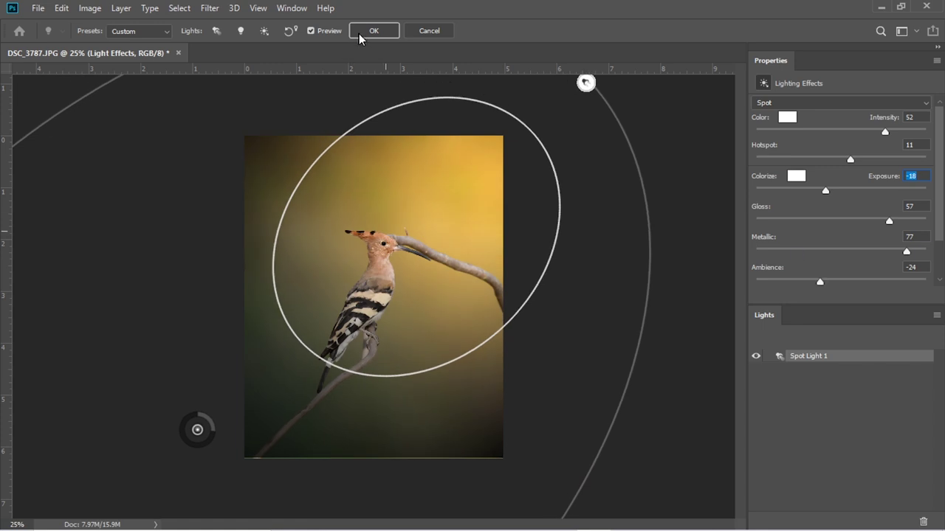
# Commit Lighting Effects and toggle layer visibility to compare with the original photo
pyautogui.press('Return')
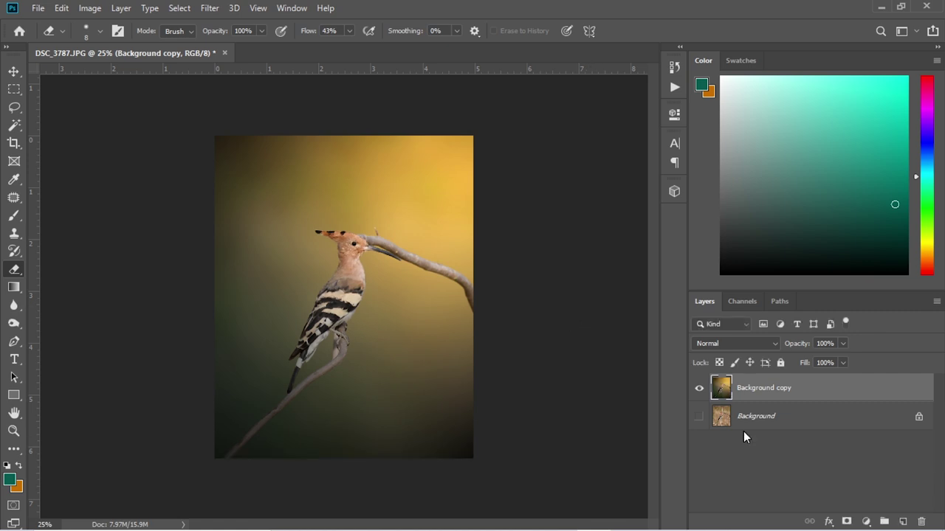
pyautogui.click(699, 418)
pyautogui.click(699, 388)
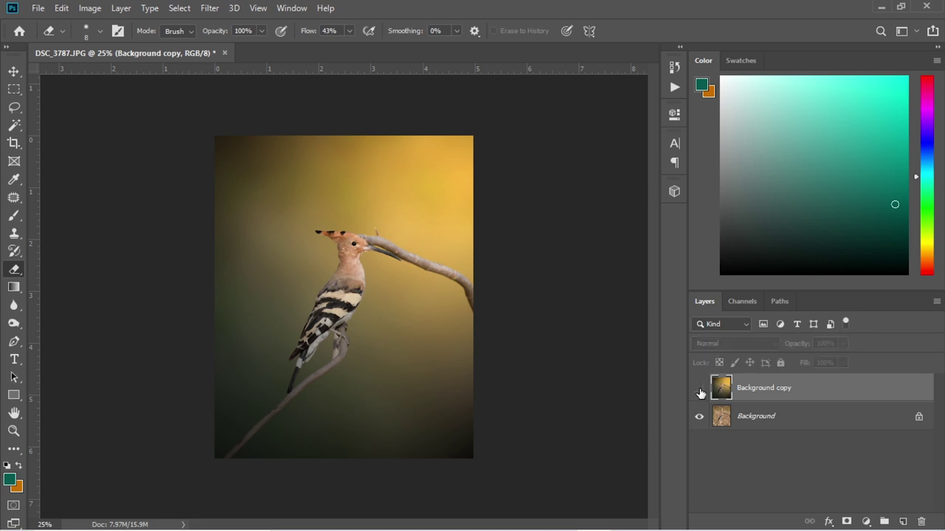
pyautogui.click(699, 389)
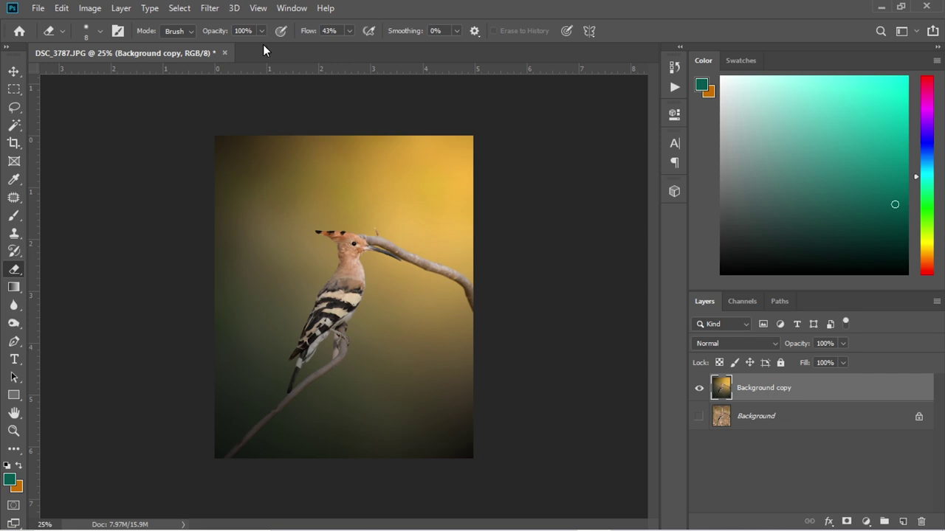
pyautogui.click(209, 8)
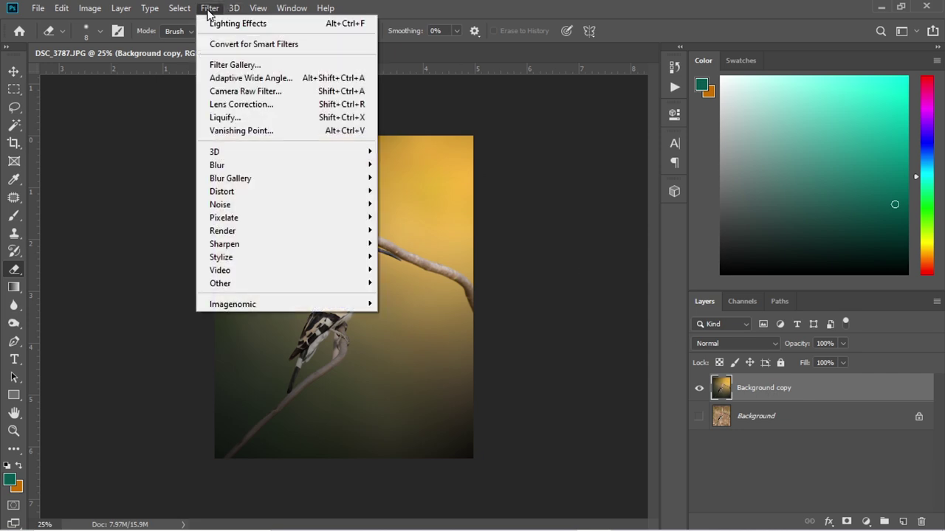
# In Camera Raw set Temperature -3, Tint +3, Contrast +8, Blacks -23, Texture +3, Dehaze +8
pyautogui.click(245, 93)
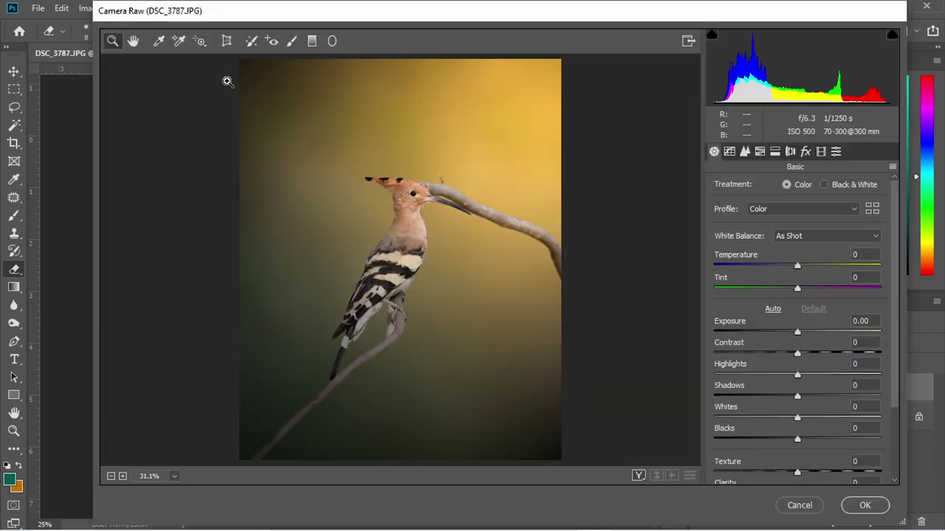
pyautogui.moveTo(797, 265); pyautogui.dragTo(801, 288)
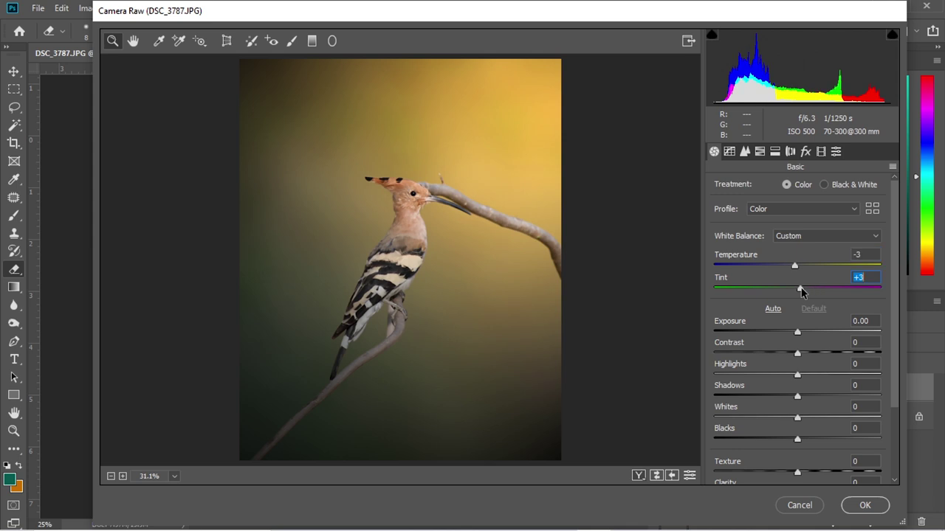
pyautogui.moveTo(797, 375)
pyautogui.mouseDown()
pyautogui.moveTo(802, 418)
pyautogui.moveTo(779, 441)
pyautogui.mouseUp()
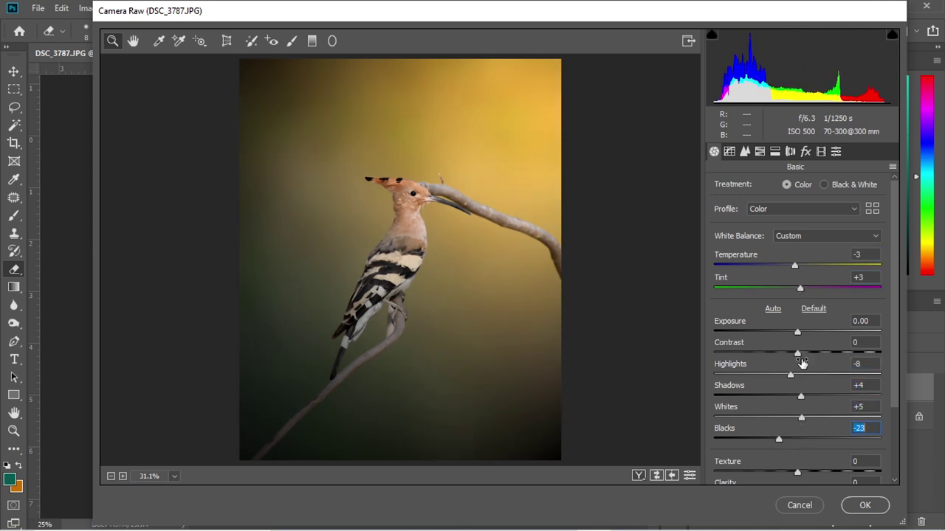
pyautogui.moveTo(797, 353); pyautogui.dragTo(800, 376)
pyautogui.scroll(-3, 850, 314)
pyautogui.moveTo(797, 418); pyautogui.dragTo(805, 417)
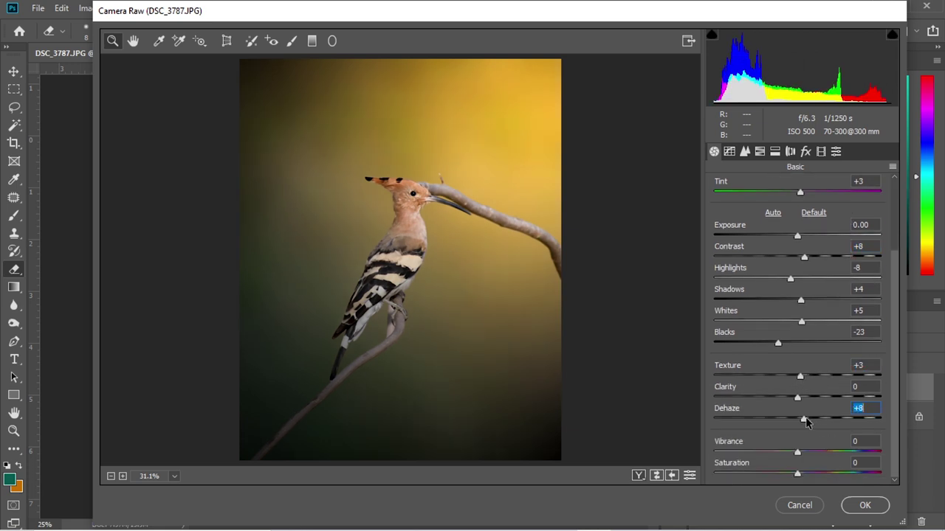
pyautogui.moveTo(797, 451); pyautogui.dragTo(801, 452)
# Set Detail sharpening amount 8, masking 35, and add luminance noise reduction
pyautogui.click(746, 152)
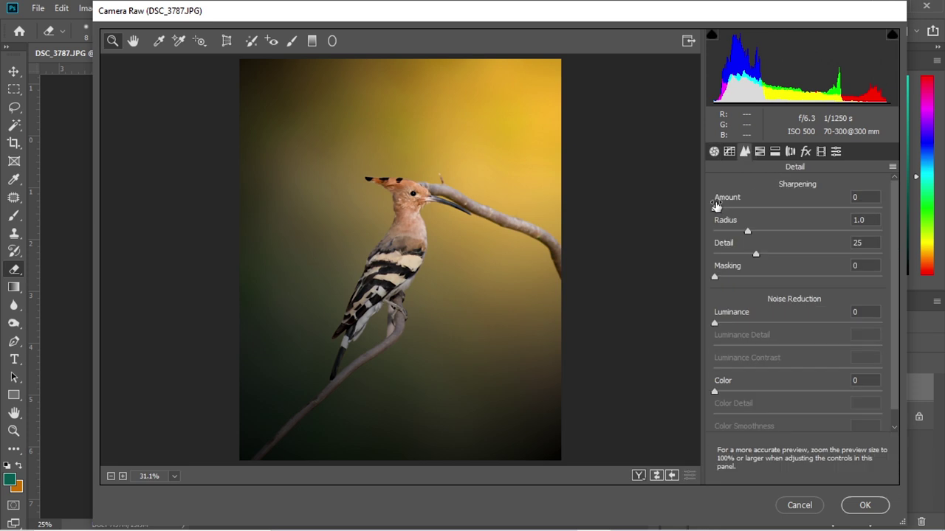
pyautogui.moveTo(713, 209); pyautogui.dragTo(723, 208)
pyautogui.moveTo(714, 277); pyautogui.dragTo(781, 279)
pyautogui.moveTo(715, 323); pyautogui.dragTo(721, 322)
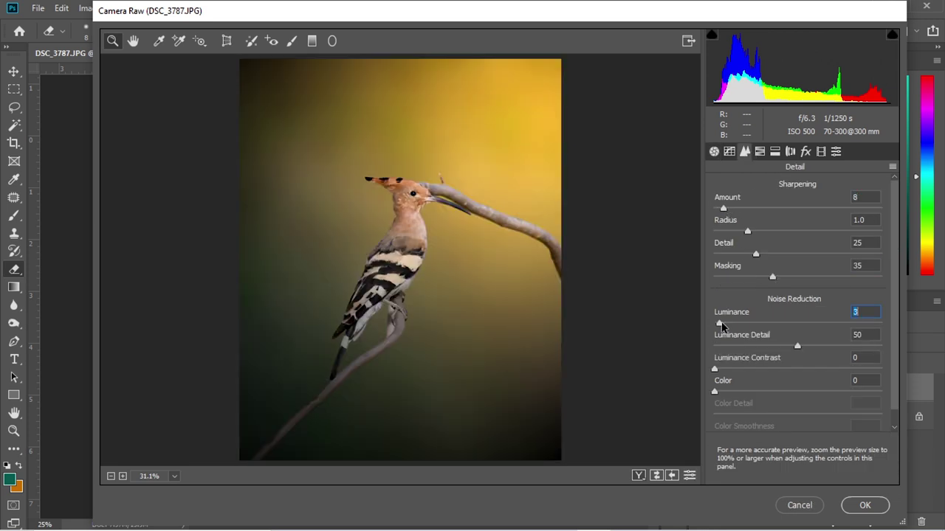
# Set HSL: Oranges saturation +5; hues Oranges -11, Yellows -9, Greens +3; tweak luminance
pyautogui.click(759, 151)
pyautogui.moveTo(800, 262); pyautogui.dragTo(805, 262)
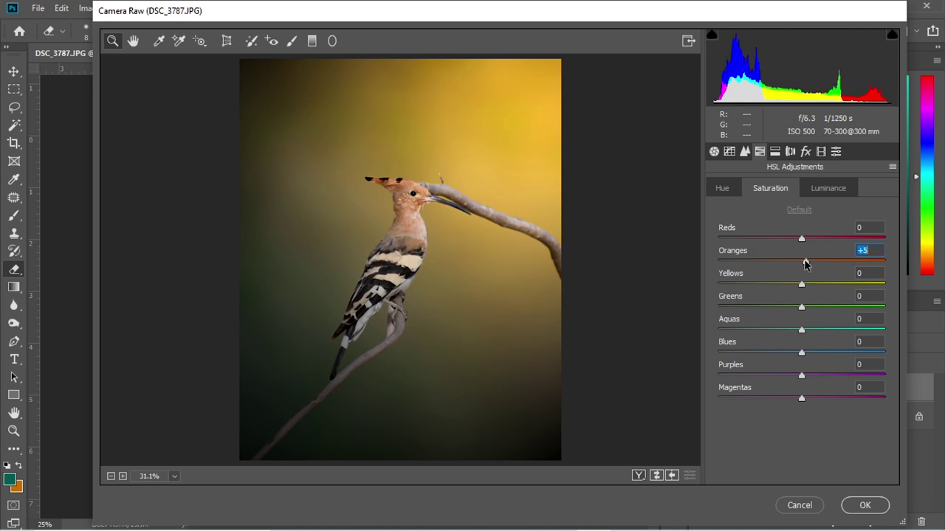
pyautogui.click(797, 309)
pyautogui.hotkey('ctrl', 'alt', 'shift', 'h')
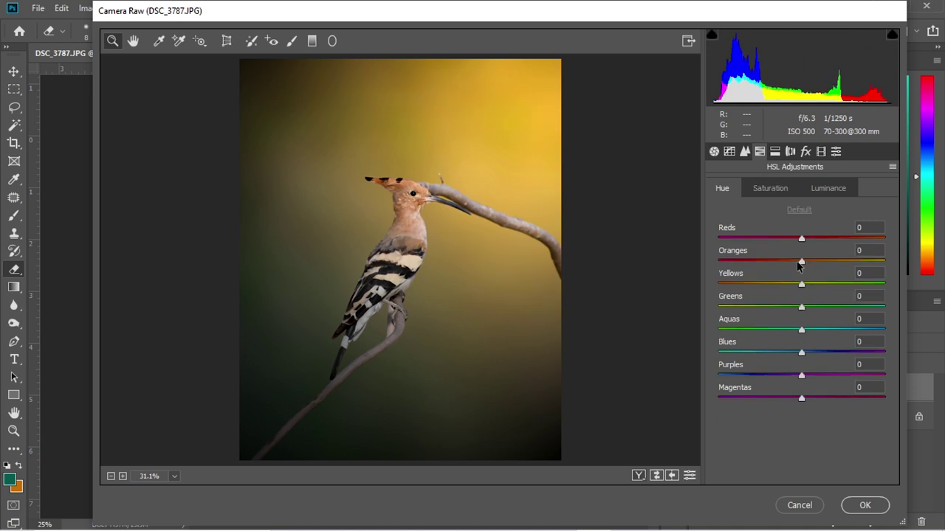
pyautogui.moveTo(801, 262)
pyautogui.mouseDown()
pyautogui.moveTo(792, 262)
pyautogui.moveTo(793, 285)
pyautogui.moveTo(804, 308)
pyautogui.mouseUp()
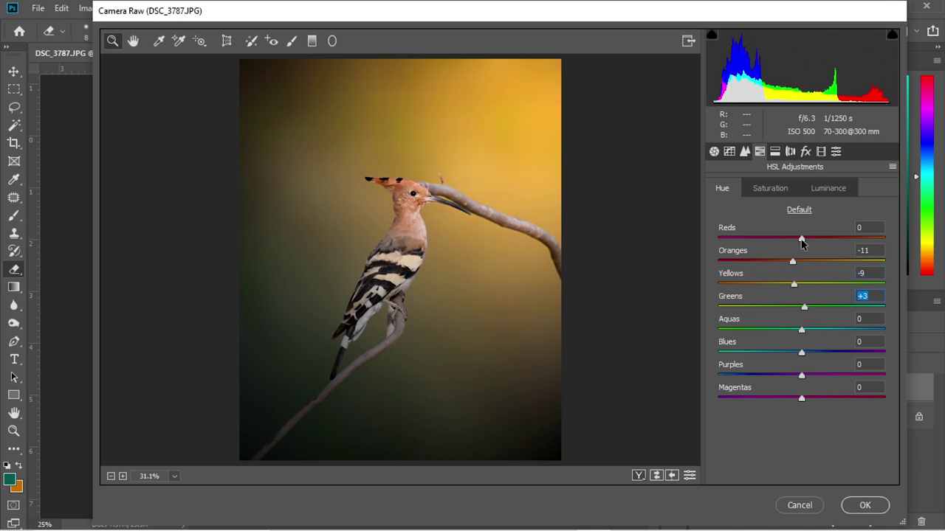
pyautogui.moveTo(801, 239); pyautogui.dragTo(775, 240)
pyautogui.hotkey('ctrl', 'alt', 'shift', 'l')
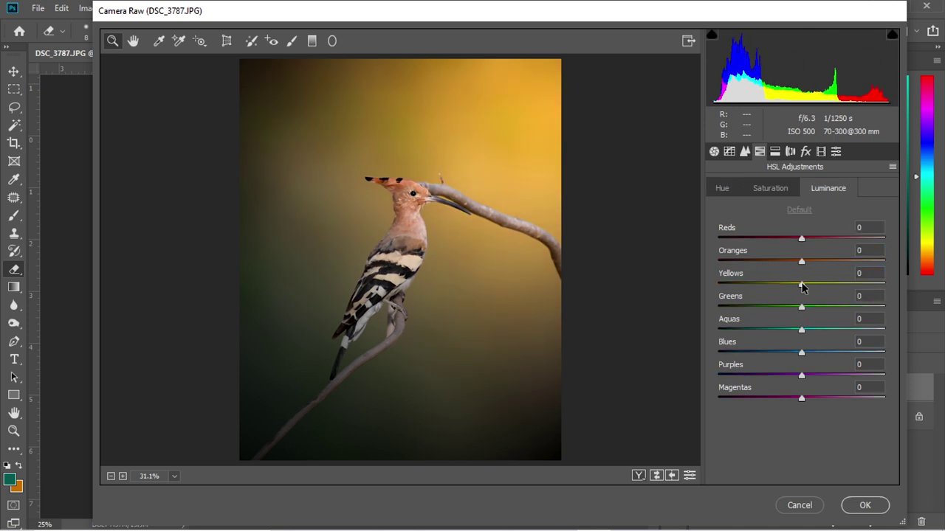
pyautogui.moveTo(802, 285); pyautogui.dragTo(795, 285)
pyautogui.moveTo(802, 262); pyautogui.dragTo(804, 262)
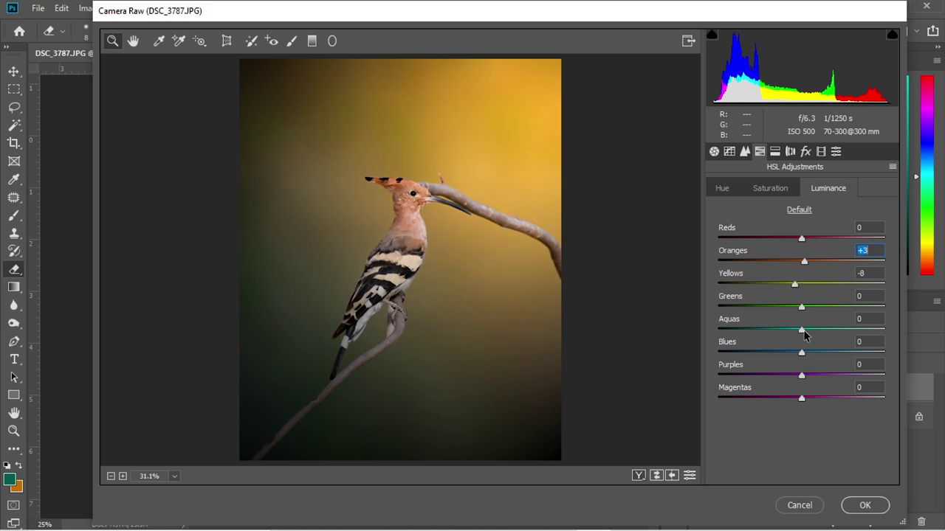
# Add a -4 post-crop vignette and apply the Camera Raw grade
pyautogui.click(789, 151)
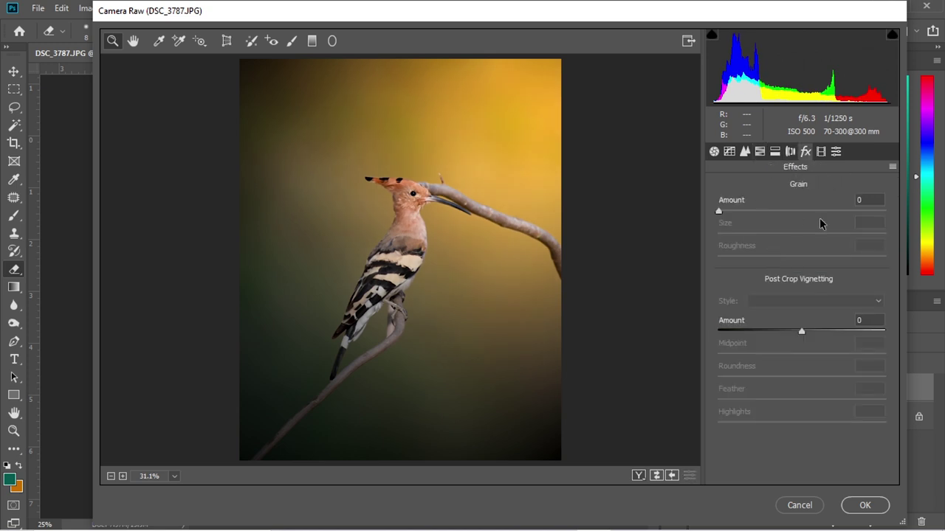
pyautogui.moveTo(801, 332); pyautogui.dragTo(798, 331)
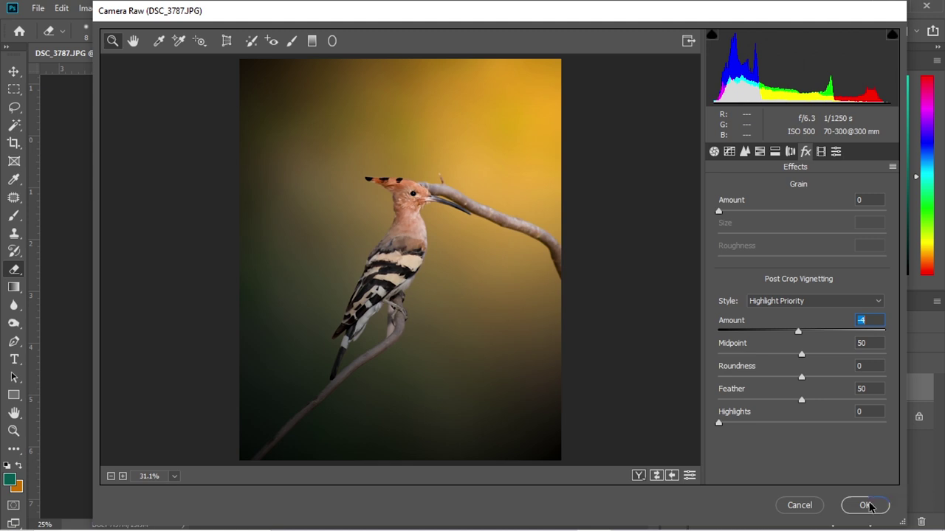
pyautogui.click(865, 504)
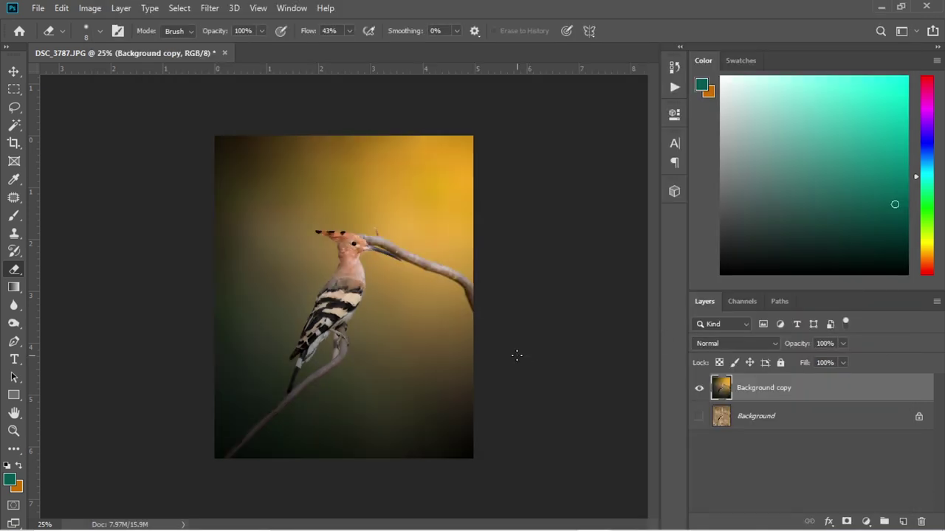
# Toggle the original Background layer on and off to compare before and after
pyautogui.click(699, 416)
pyautogui.click(699, 388)
pyautogui.click(699, 389)
pyautogui.click(699, 417)
# Save the image as JPEG named DSC_3787bb, accepting the quality options
pyautogui.click(37, 8)
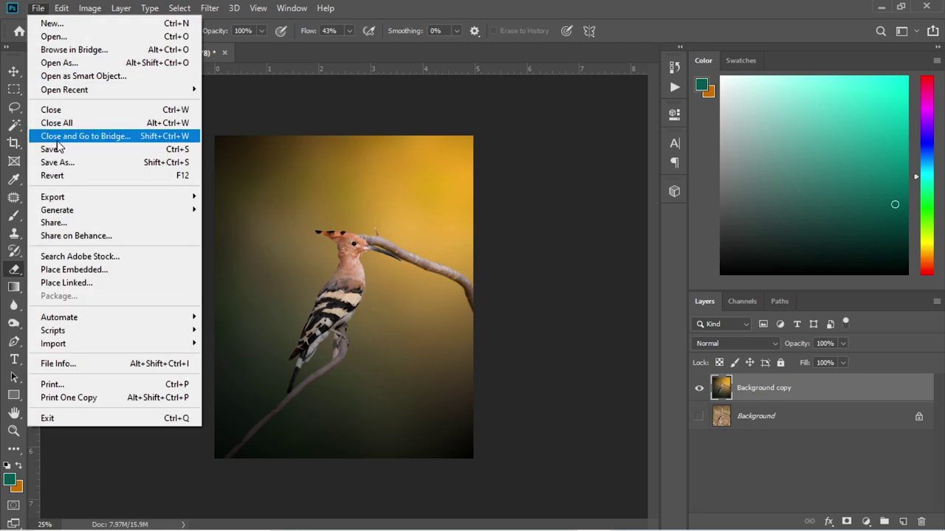
pyautogui.click(58, 162)
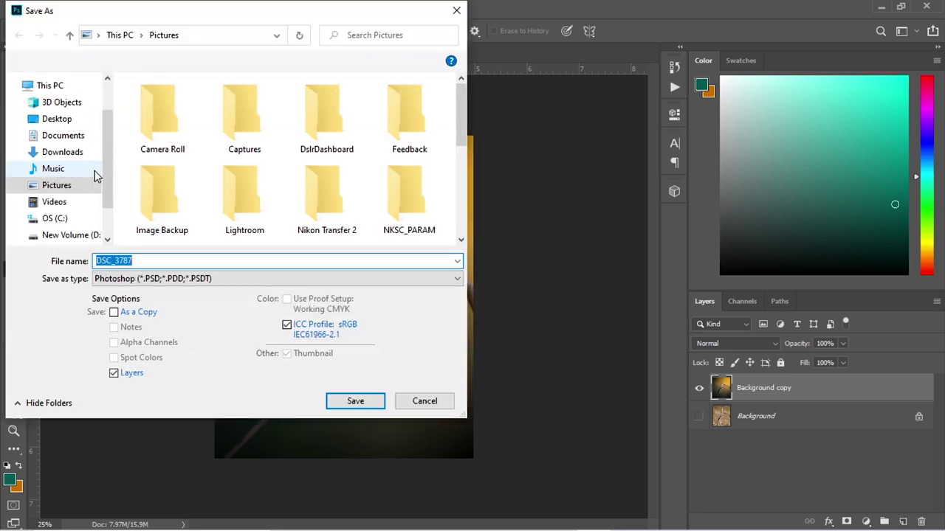
pyautogui.click(204, 279)
pyautogui.click(148, 386)
pyautogui.click(148, 264)
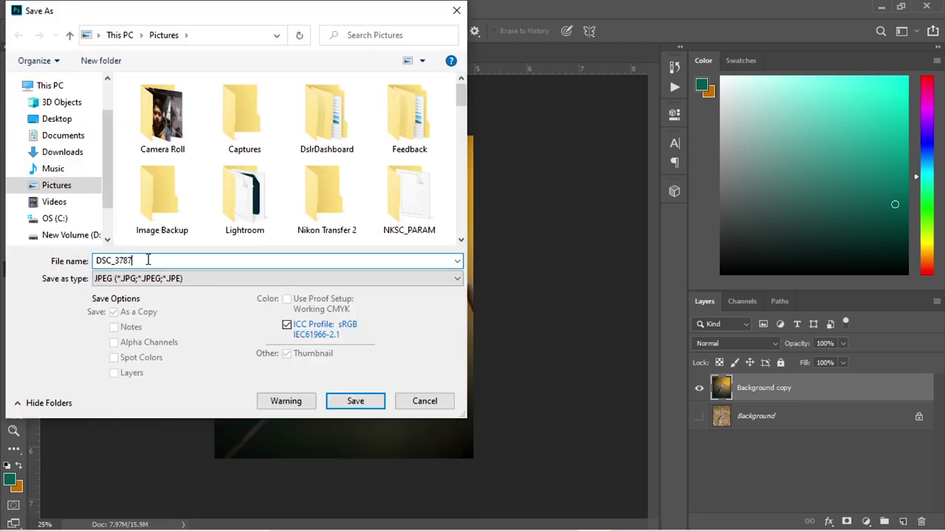
pyautogui.write('bb')
pyautogui.click(355, 401)
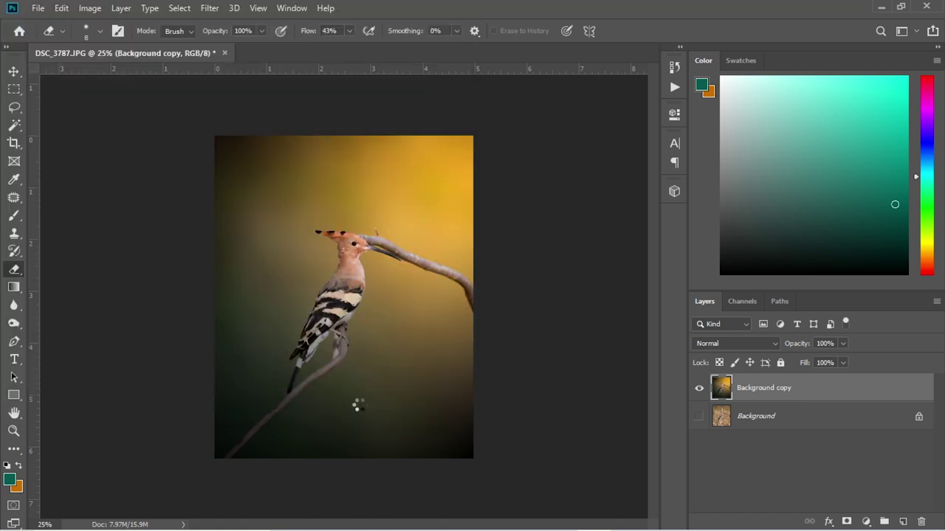
pyautogui.click(545, 116)
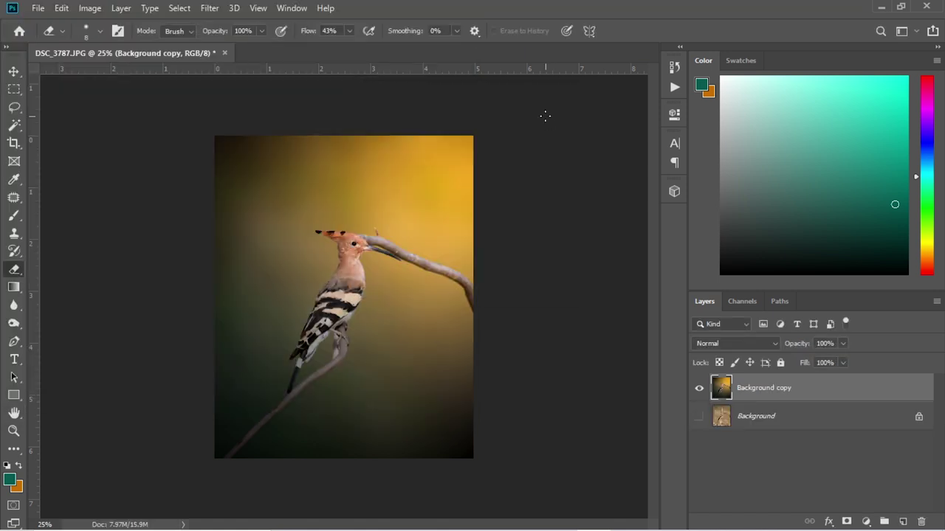